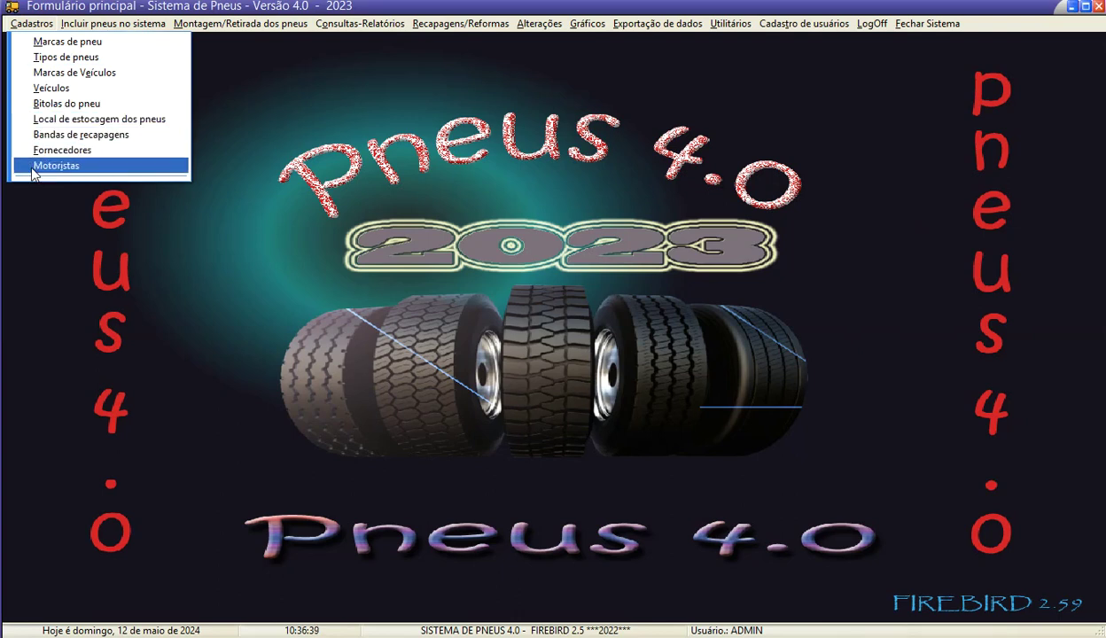
View the entry forms for adding new tyres one by one and in batch, closing each without adding a record.
{"action": "mouse_move", "coordinate": [78, 30]}
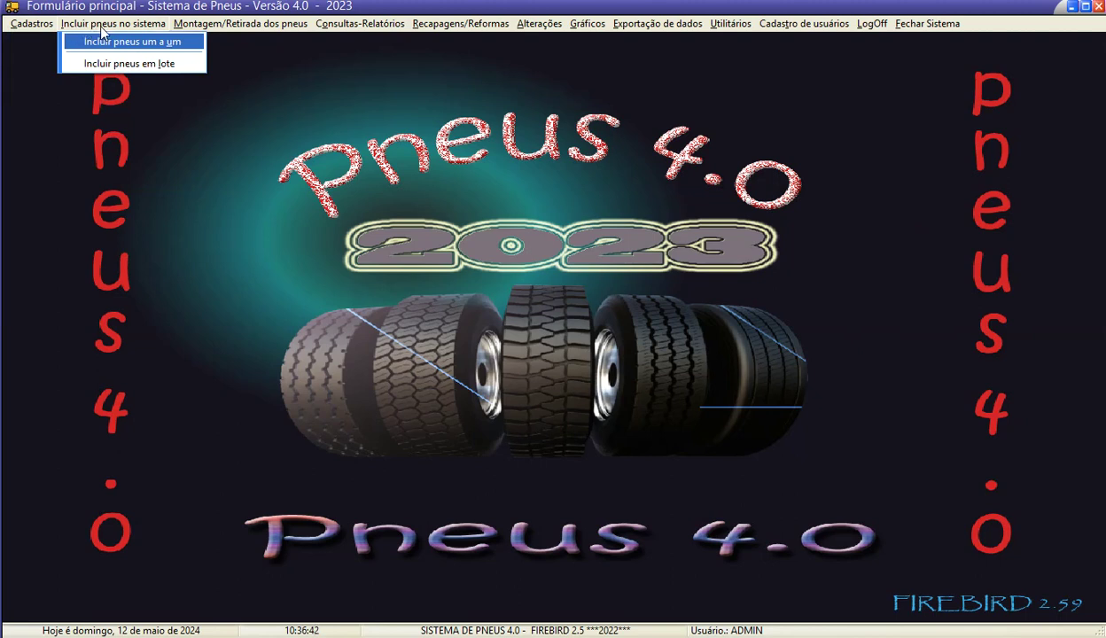
{"action": "left_click", "coordinate": [103, 46]}
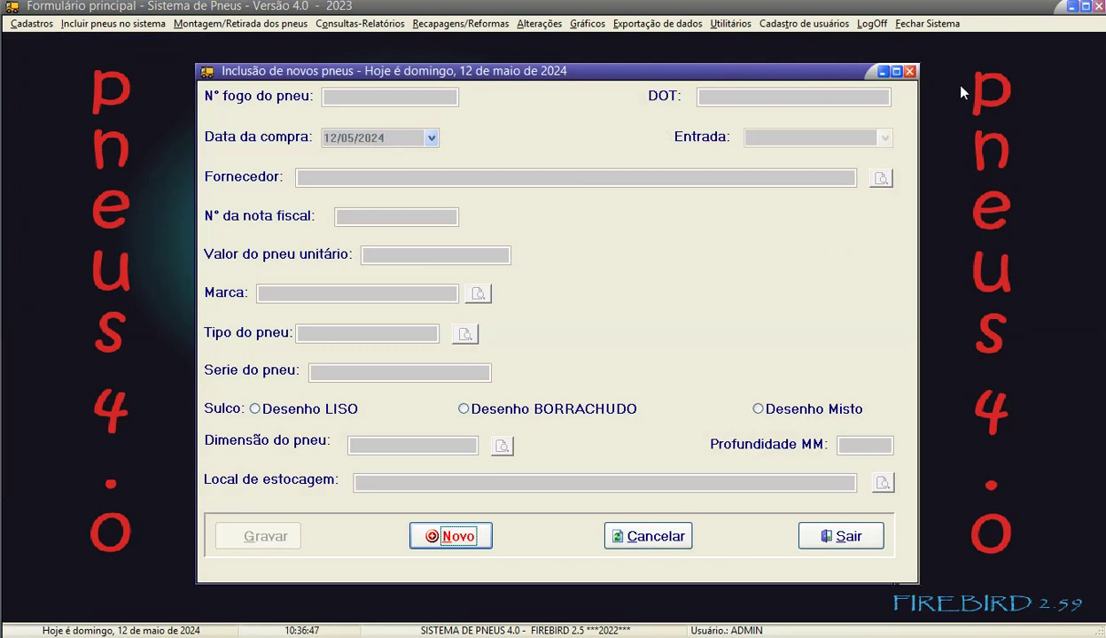
{"action": "left_click", "coordinate": [910, 71]}
{"action": "left_click", "coordinate": [120, 23]}
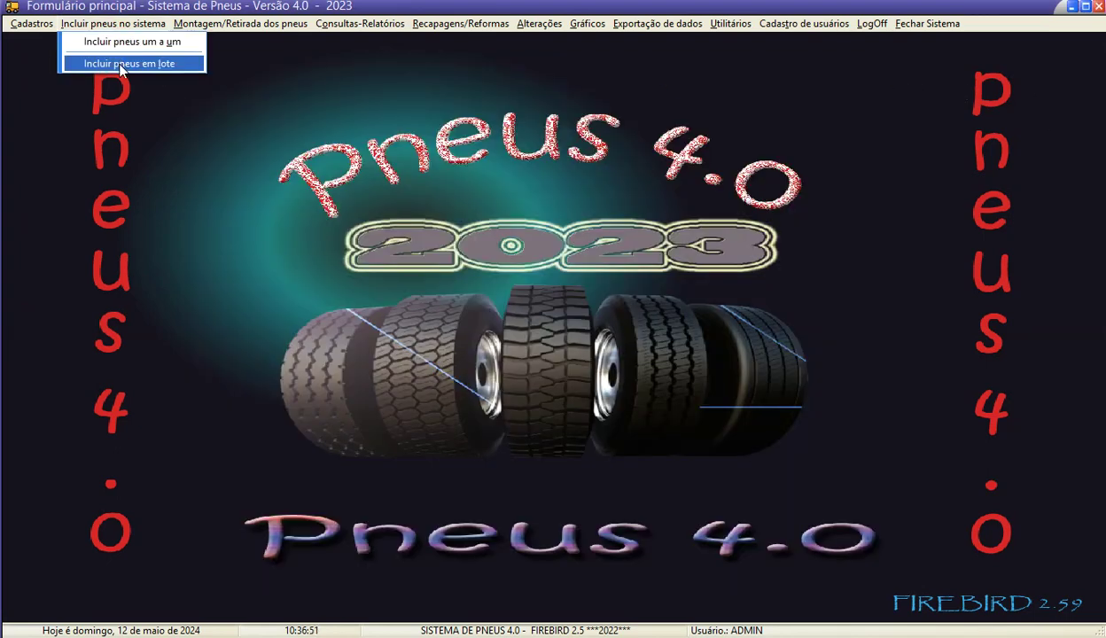
{"action": "left_click", "coordinate": [116, 61]}
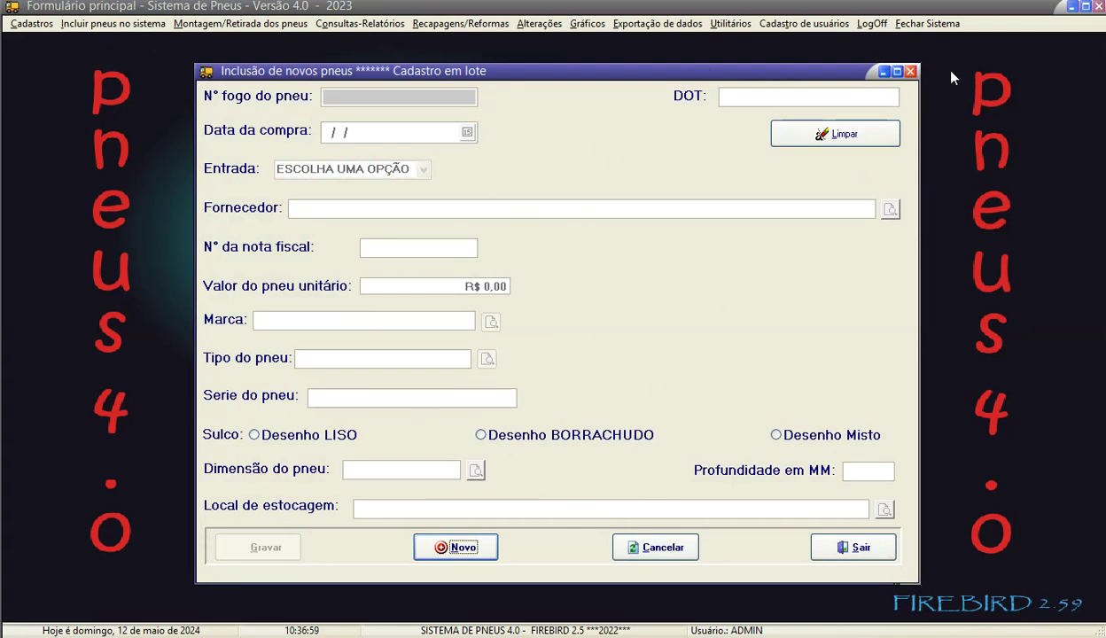
{"action": "left_click", "coordinate": [910, 72]}
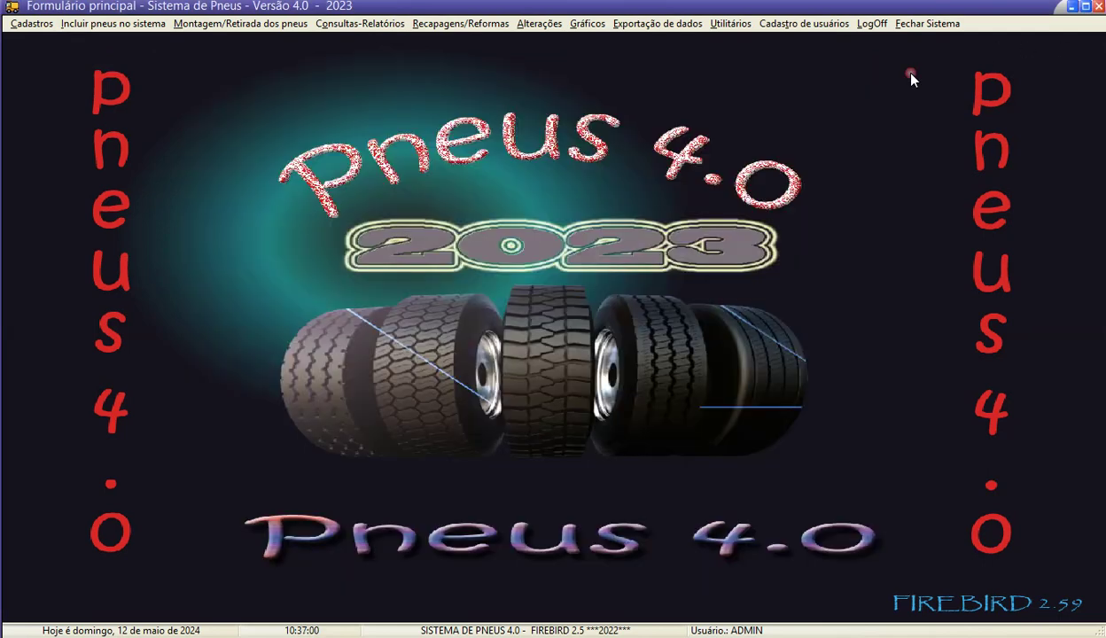
Start a one-by-one tyre mounting record and load the MARCA A tyre with fire number 3.
{"action": "left_click", "coordinate": [260, 25]}
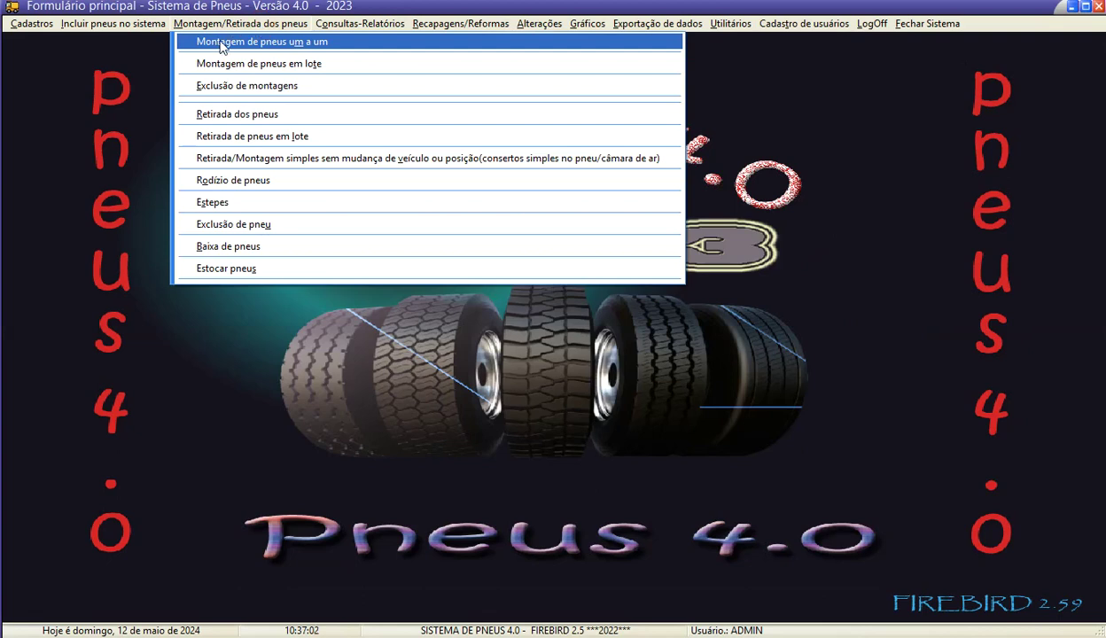
{"action": "left_click", "coordinate": [221, 45]}
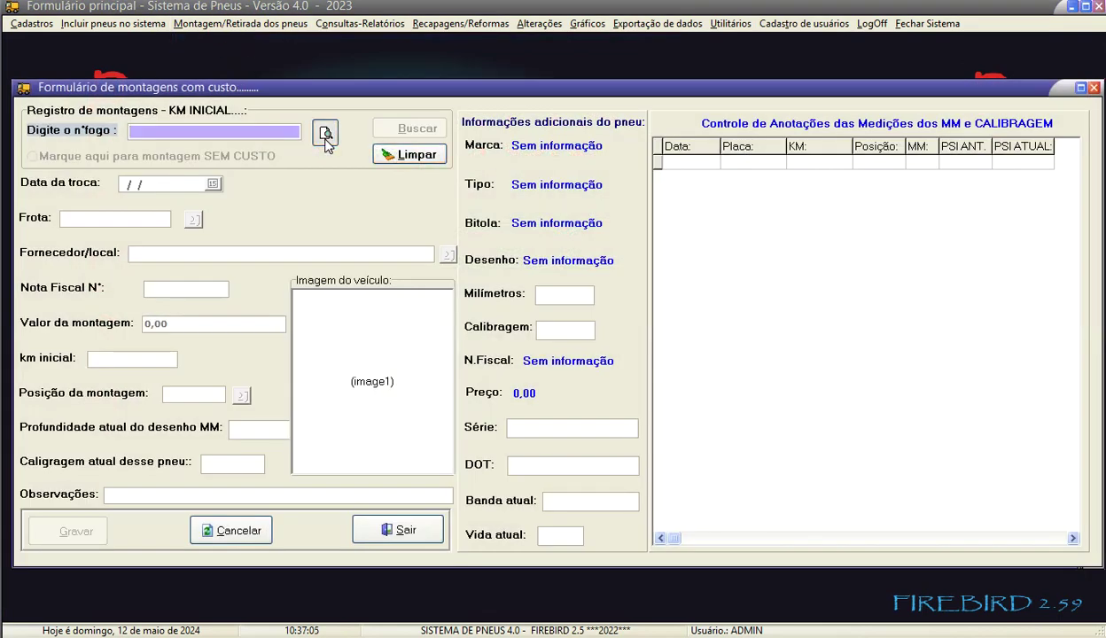
{"action": "left_click", "coordinate": [325, 135]}
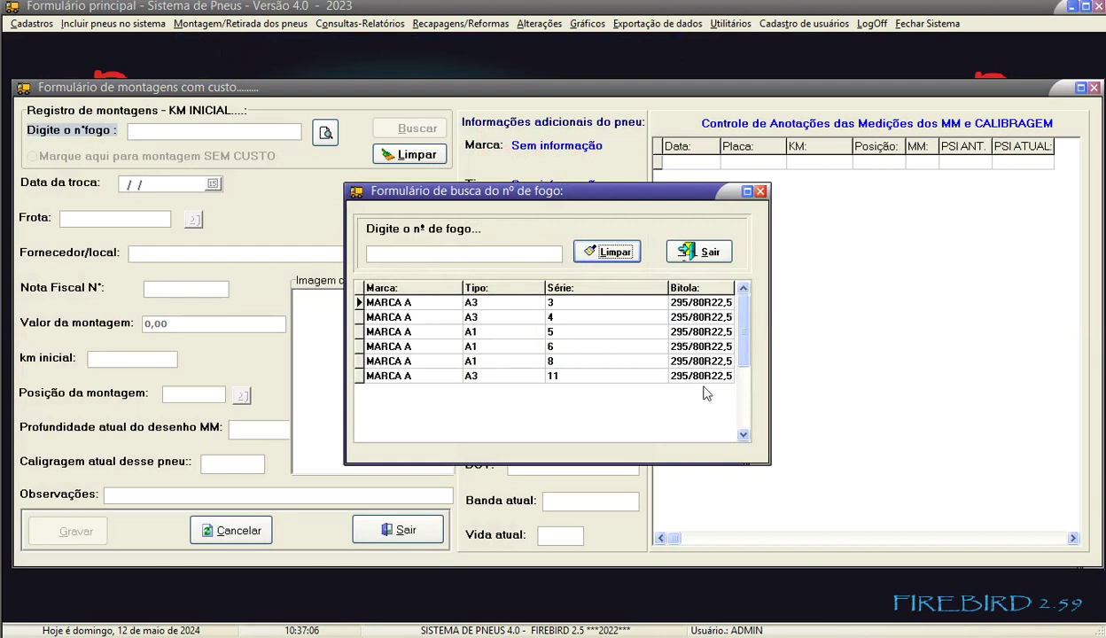
{"action": "double_click", "coordinate": [577, 308]}
{"action": "left_click", "coordinate": [423, 132]}
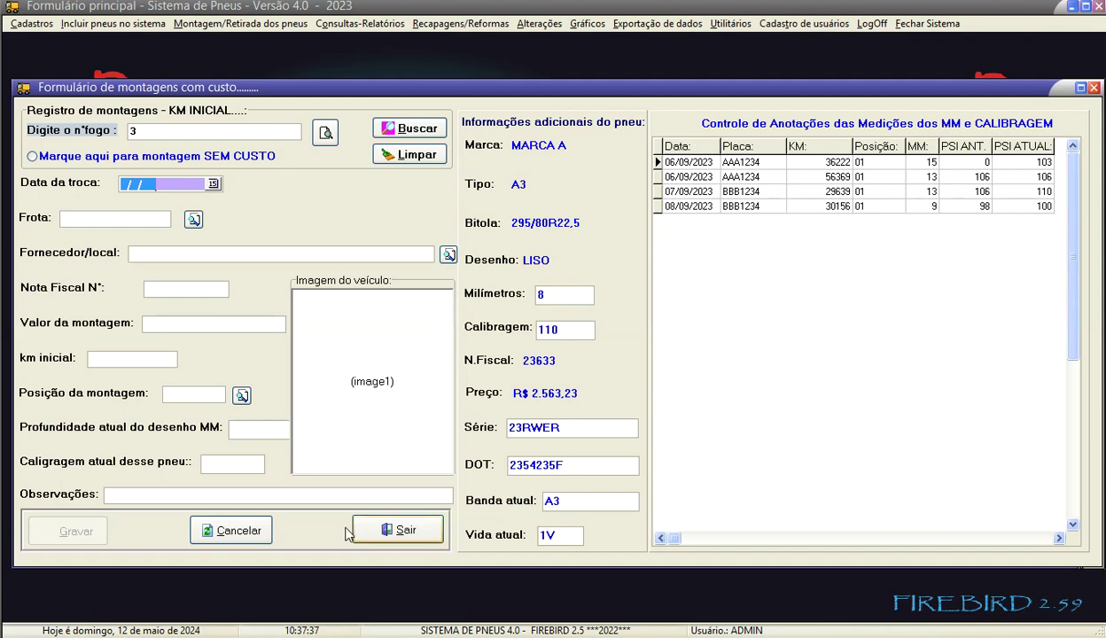
Set the mounting's change date to 12/05/2024, the fleet vehicle to AAA1234 and the supplier to FORNECEDOR A.
{"action": "left_click", "coordinate": [213, 184]}
{"action": "left_click", "coordinate": [208, 237]}
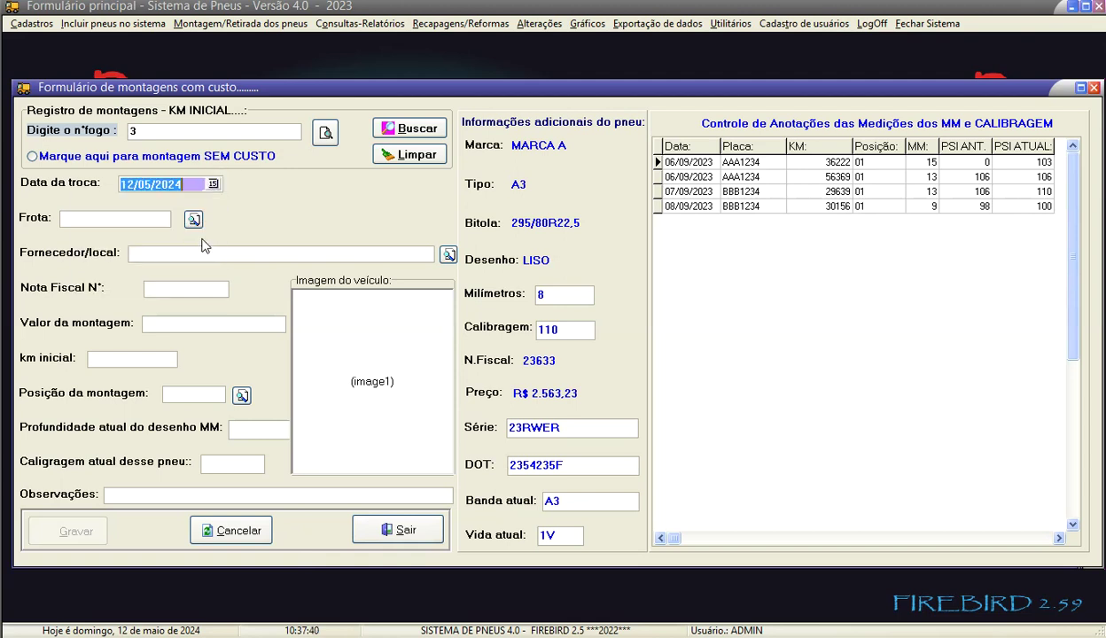
{"action": "left_click", "coordinate": [194, 219]}
{"action": "double_click", "coordinate": [503, 336]}
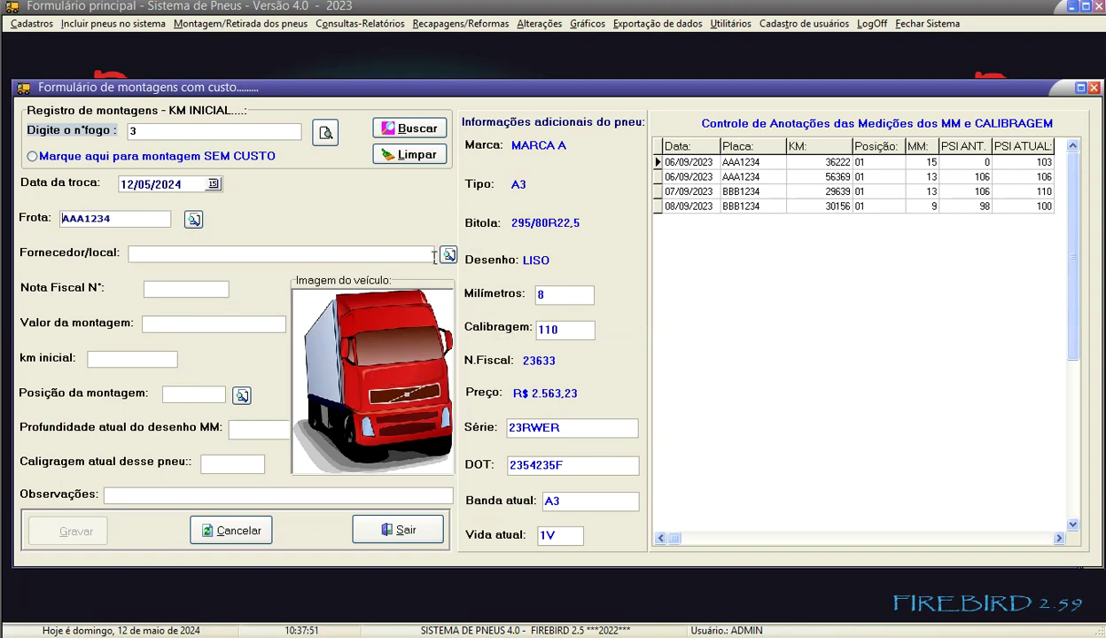
{"action": "left_click", "coordinate": [449, 255]}
{"action": "double_click", "coordinate": [483, 294]}
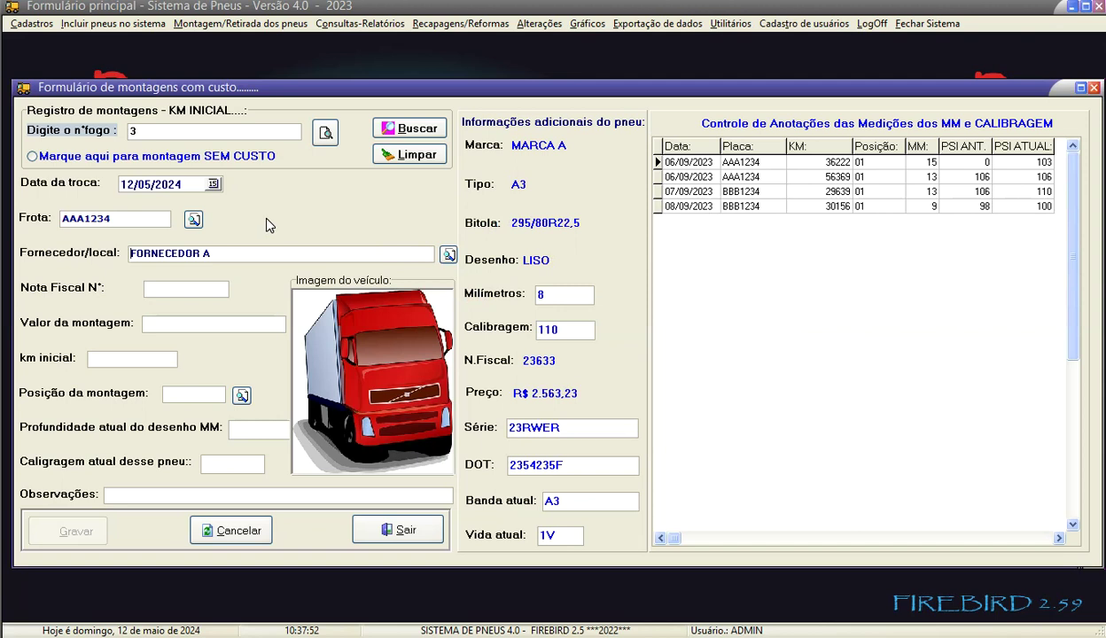
Enter invoice number 236, a mounting cost of R$ 50,00 and an initial mileage of 45000 km.
{"action": "type", "text": "23"}
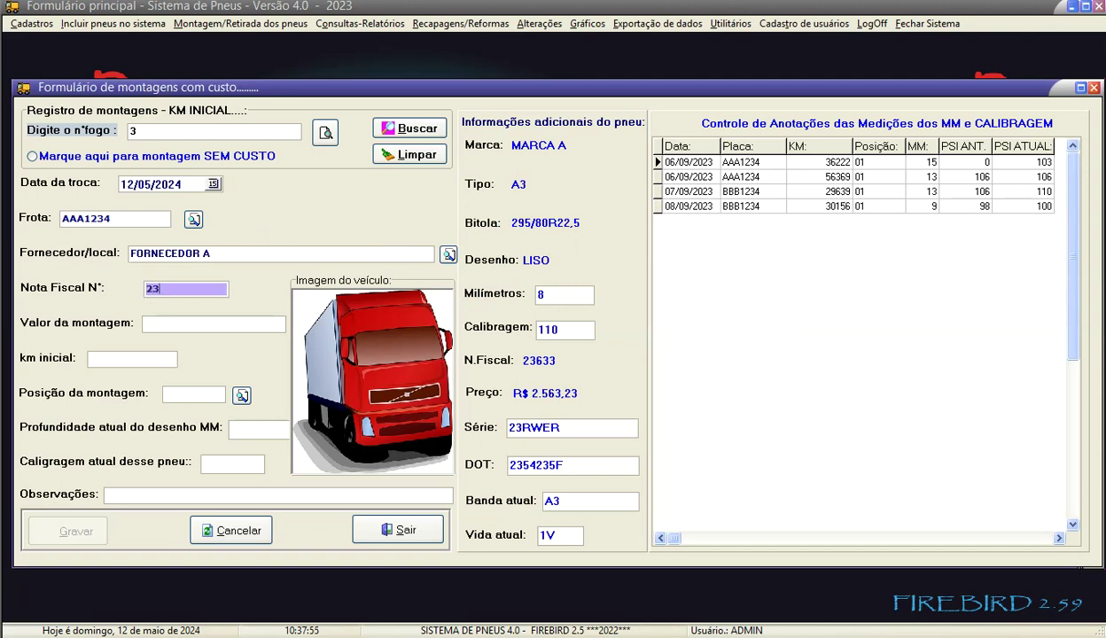
{"action": "key", "text": "Return"}
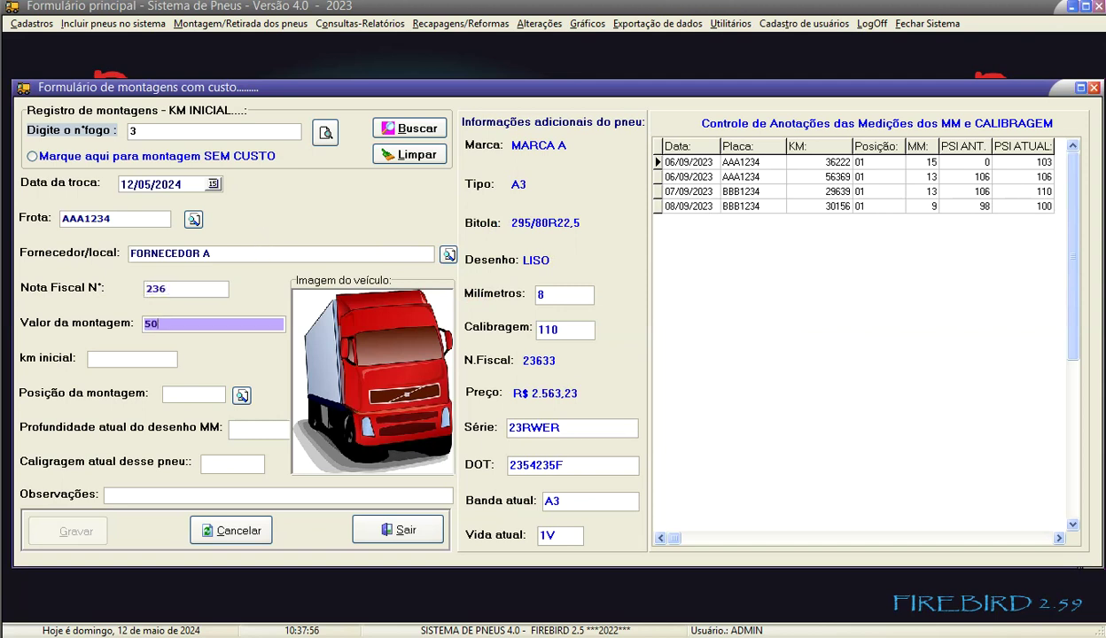
{"action": "key", "text": "Return"}
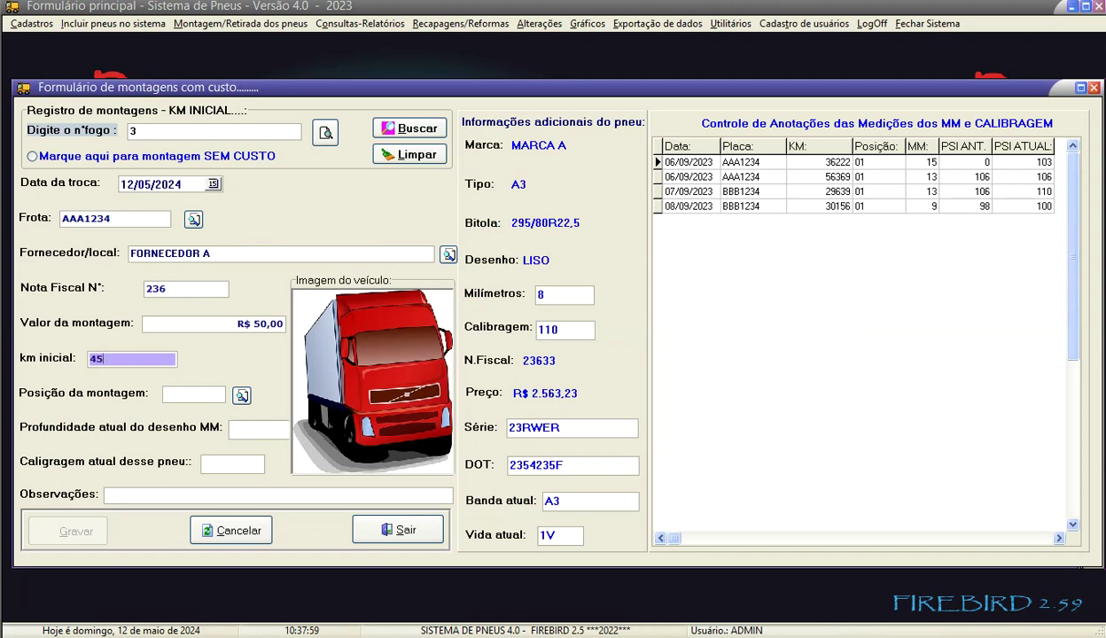
{"action": "key", "text": "Return"}
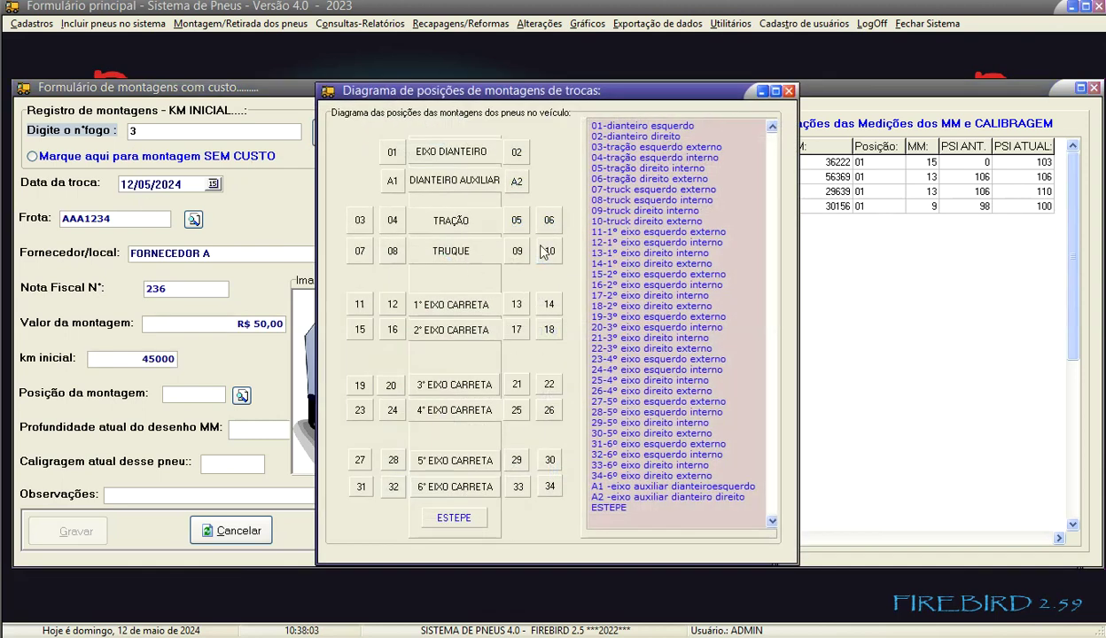
Assign mounting position 02, tread depth 8 mm and calibration 110, save the mounting record and close the form.
{"action": "left_click", "coordinate": [518, 153]}
{"action": "key", "text": "Return"}
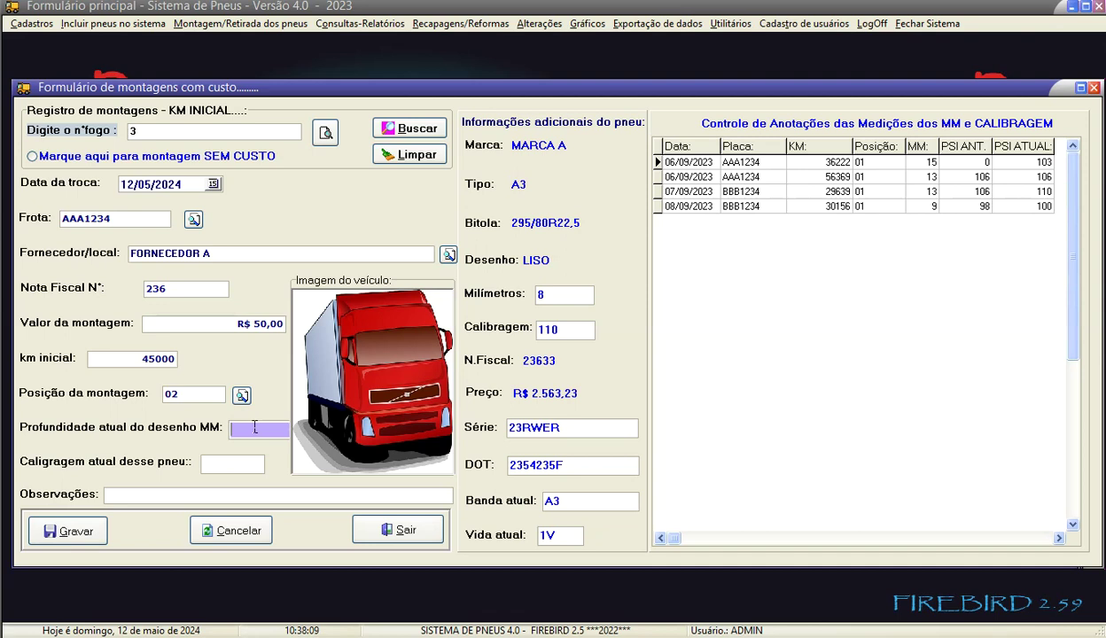
{"action": "type", "text": "8"}
{"action": "key", "text": "Return"}
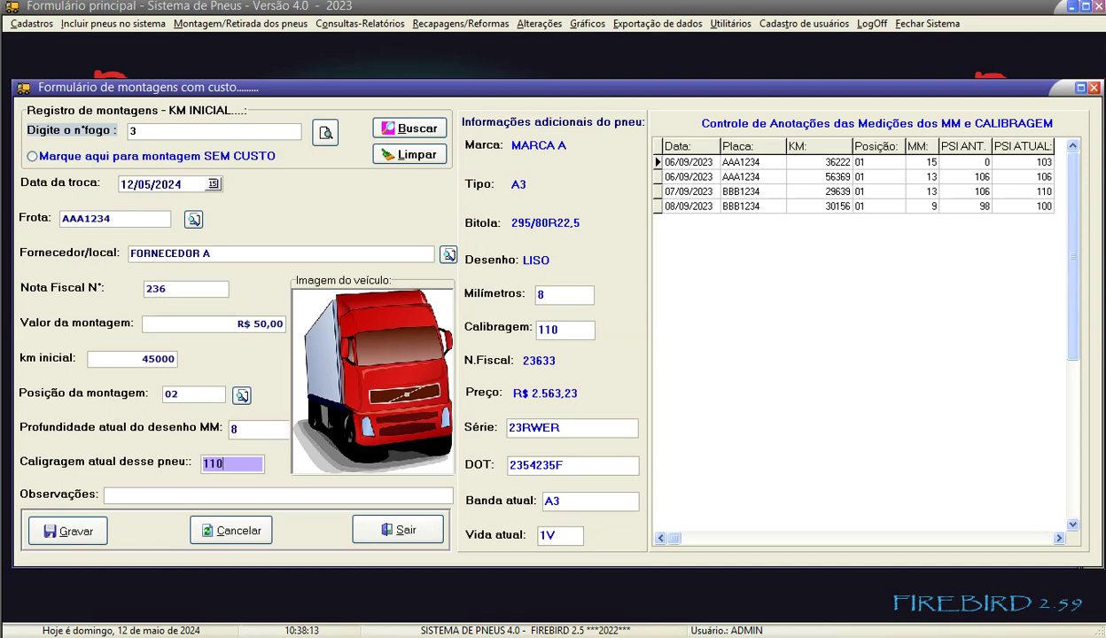
{"action": "left_click", "coordinate": [78, 531]}
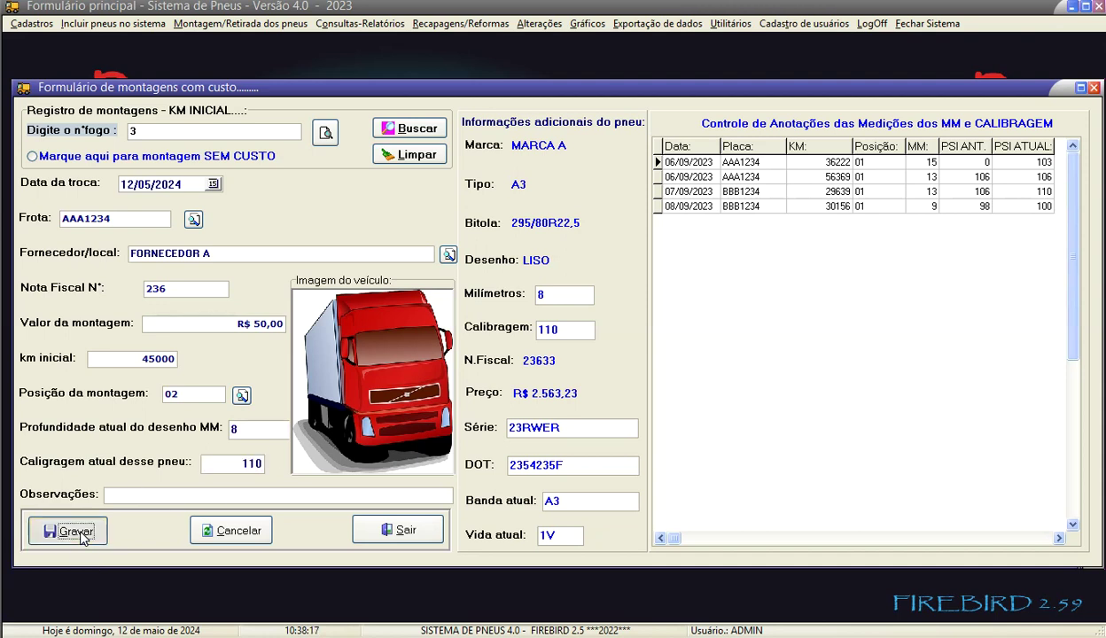
{"action": "left_click", "coordinate": [1093, 88]}
View the batch tyre mounting form and close it without entering data.
{"action": "left_click", "coordinate": [229, 24]}
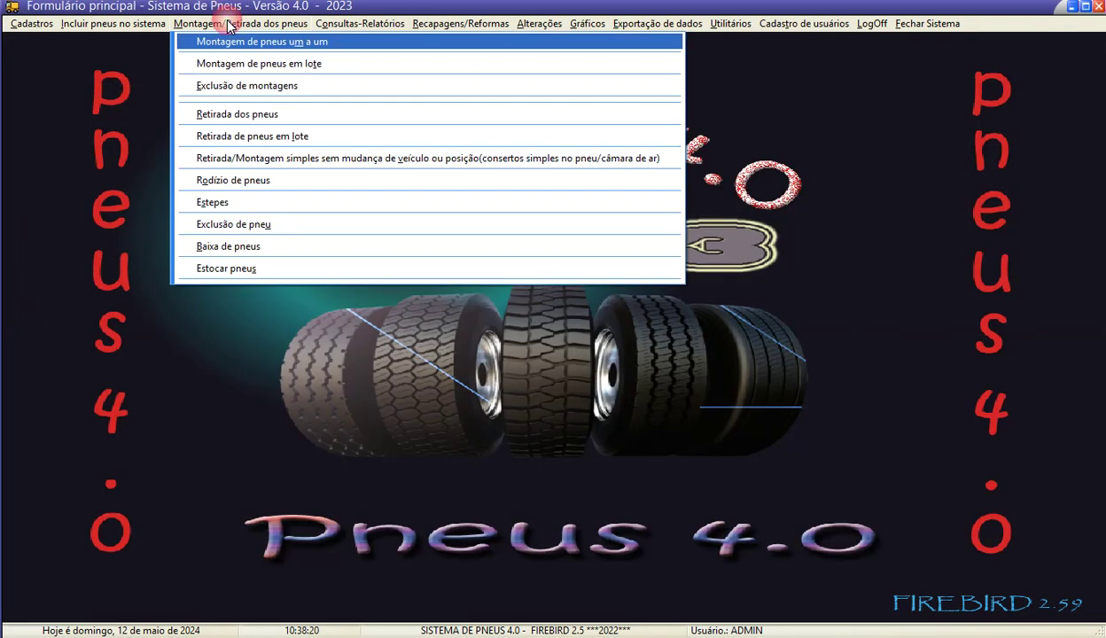
{"action": "left_click", "coordinate": [257, 67]}
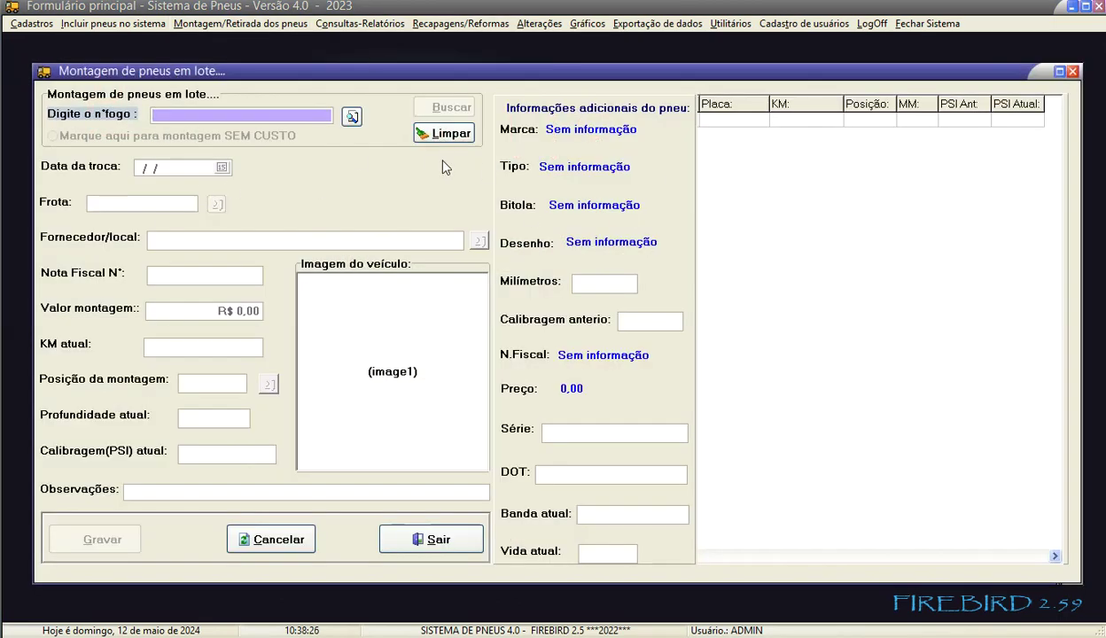
{"action": "left_click", "coordinate": [1072, 71]}
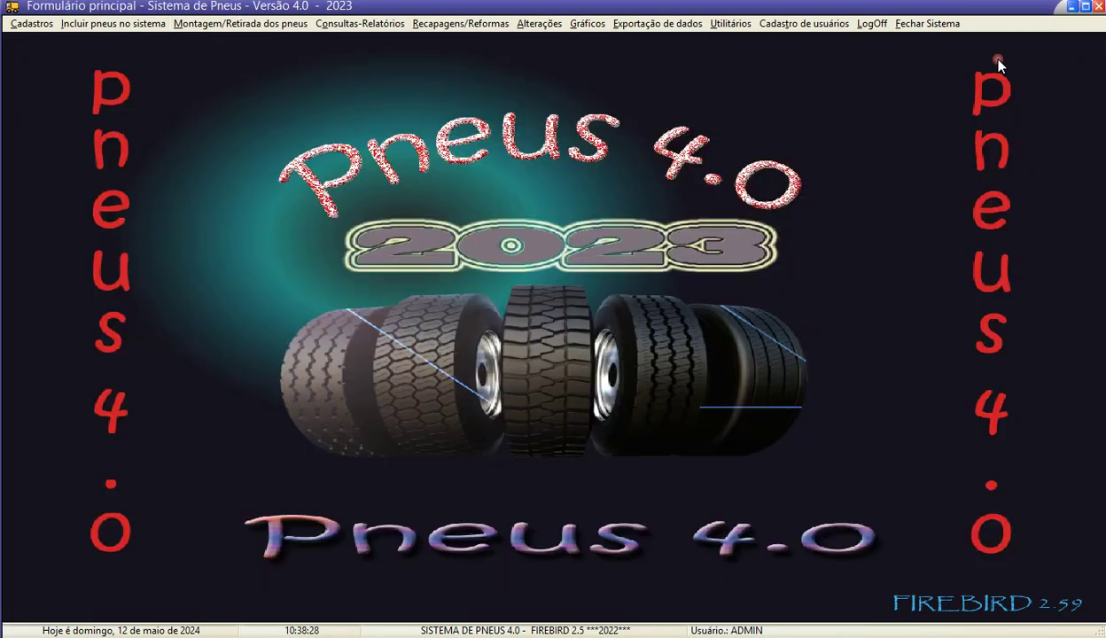
Review the tyre rotation form's pages for closing the final mileage, repositioning a tyre and mounting it as a spare.
{"action": "left_click", "coordinate": [248, 24]}
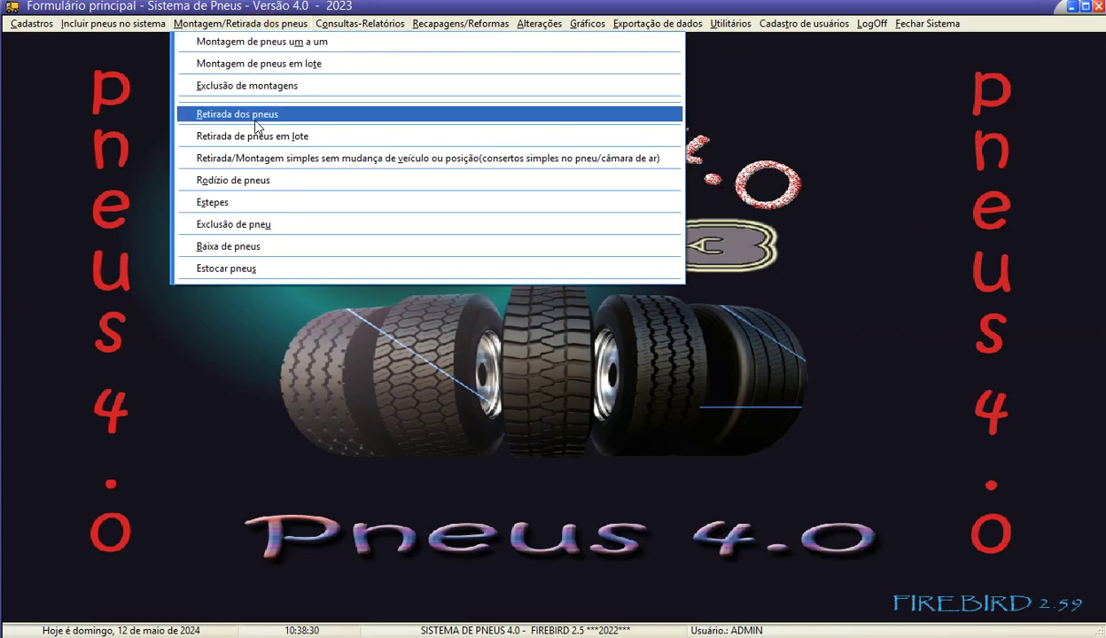
{"action": "left_click", "coordinate": [282, 180]}
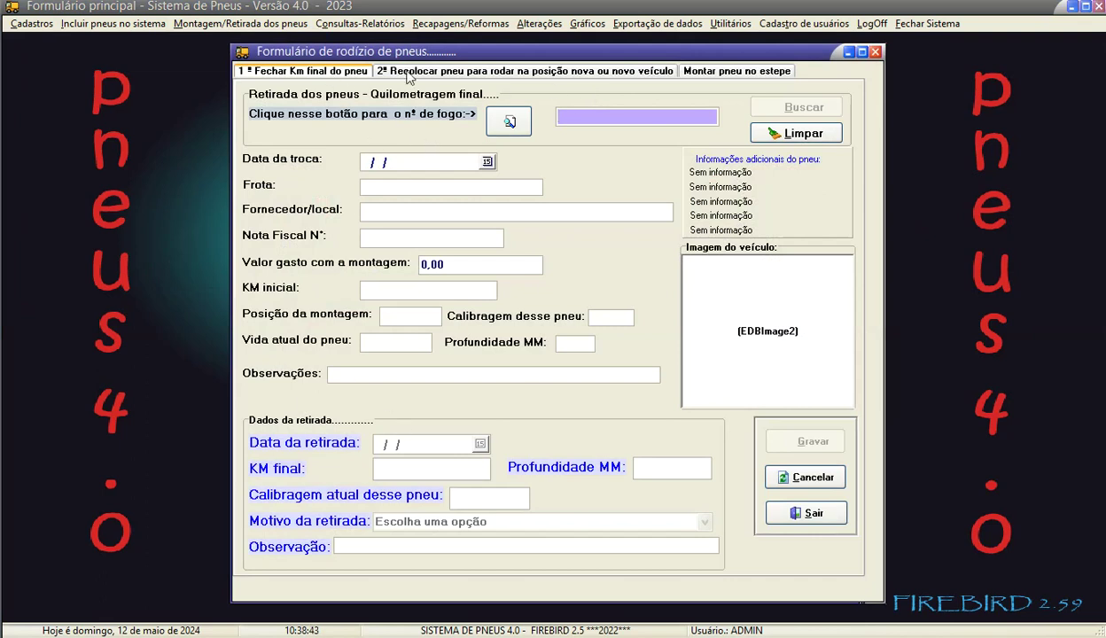
{"action": "left_click", "coordinate": [407, 75]}
{"action": "left_click", "coordinate": [739, 74]}
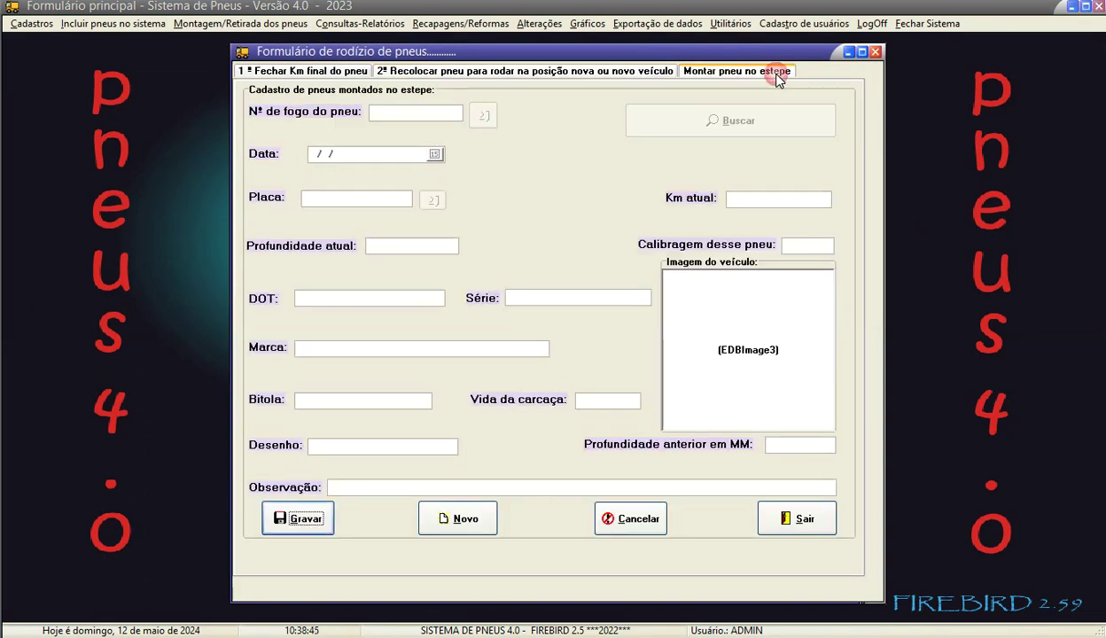
{"action": "left_click", "coordinate": [874, 51]}
Query the tyres mounted on the vehicle with plate AAA1234.
{"action": "left_click", "coordinate": [237, 25]}
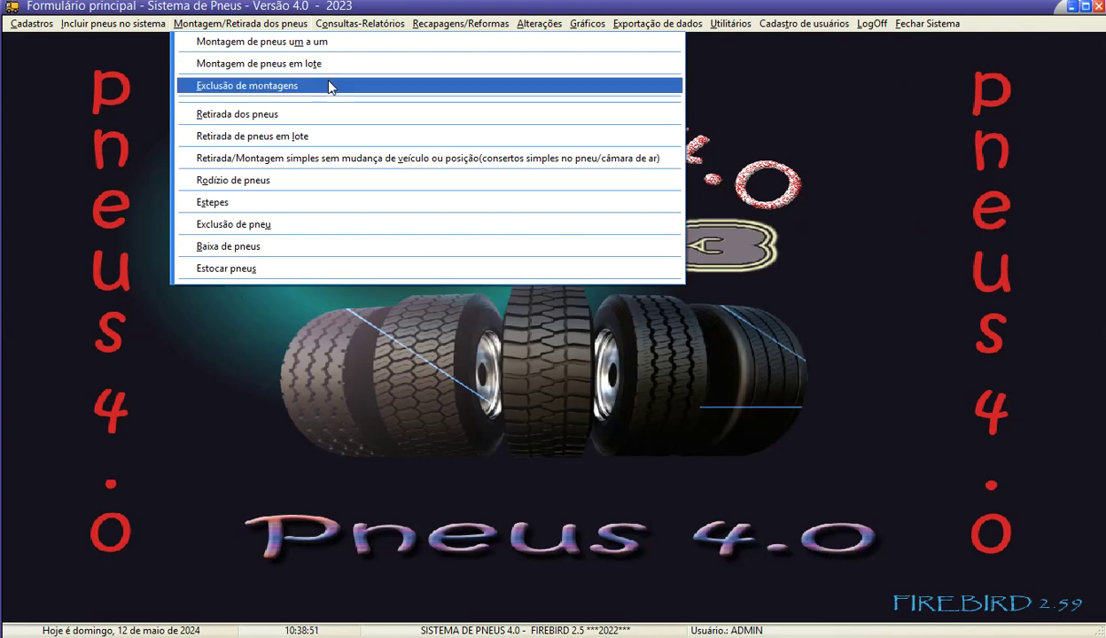
{"action": "mouse_move", "coordinate": [332, 29]}
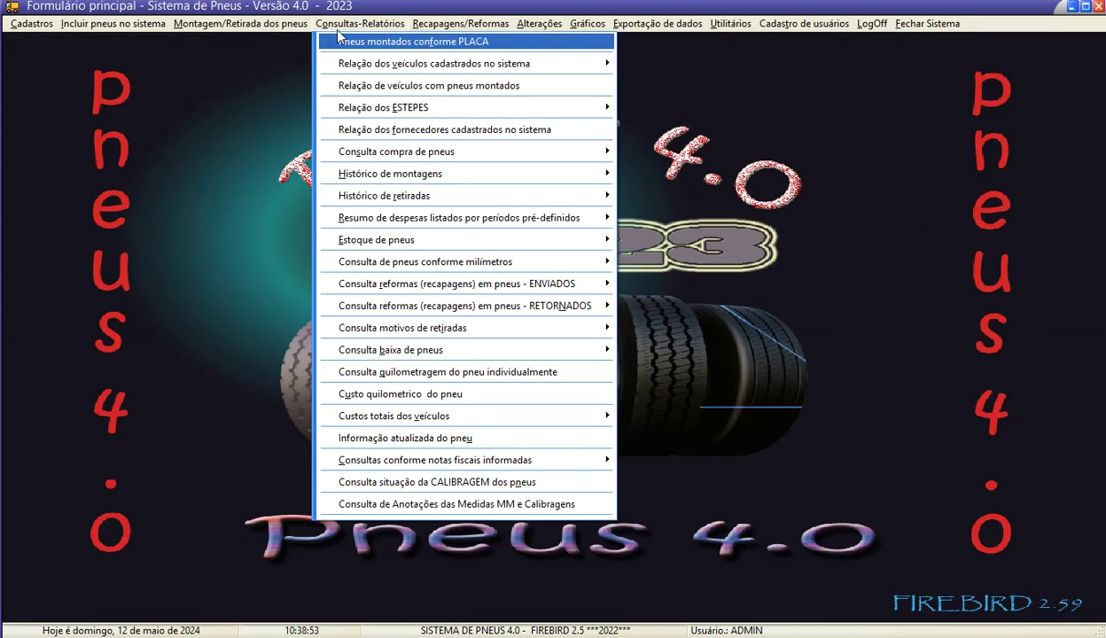
{"action": "left_click", "coordinate": [341, 39]}
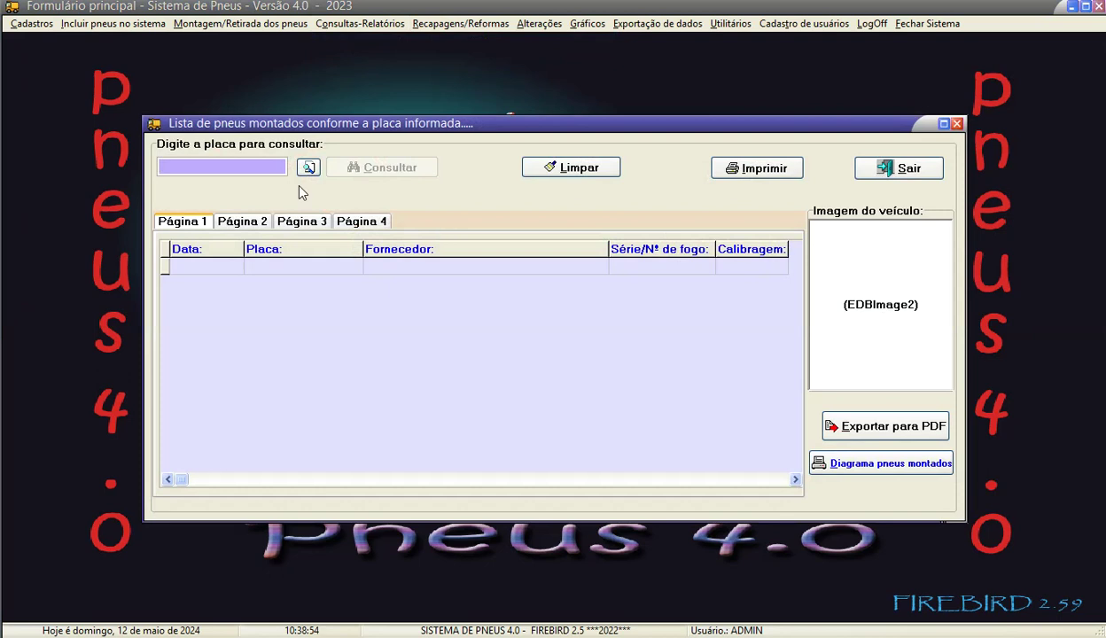
{"action": "left_click", "coordinate": [315, 170]}
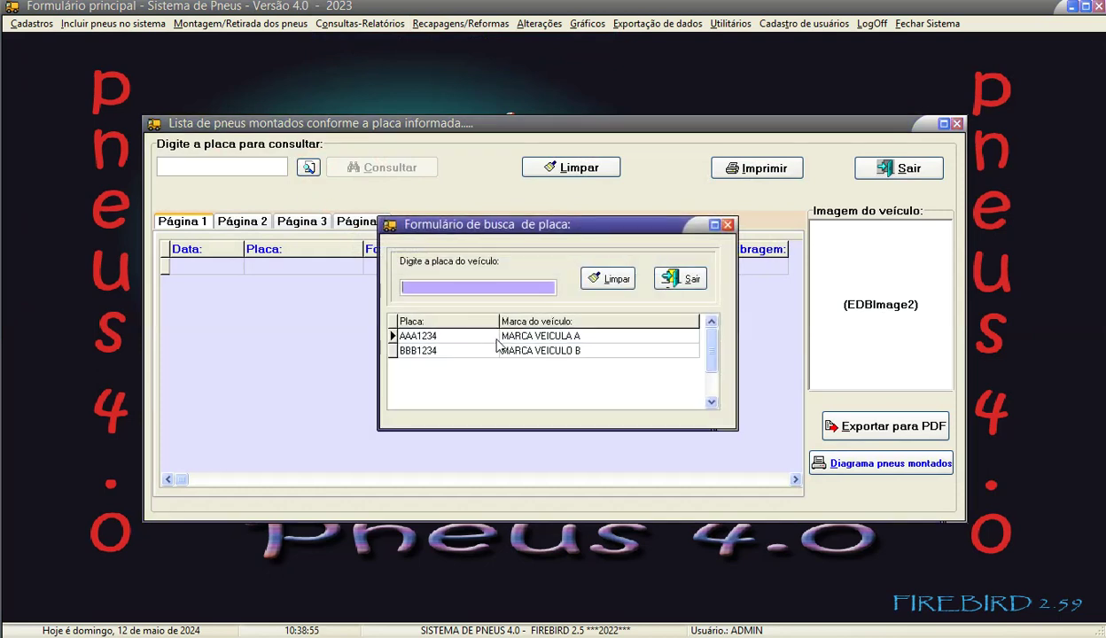
{"action": "left_click", "coordinate": [438, 338]}
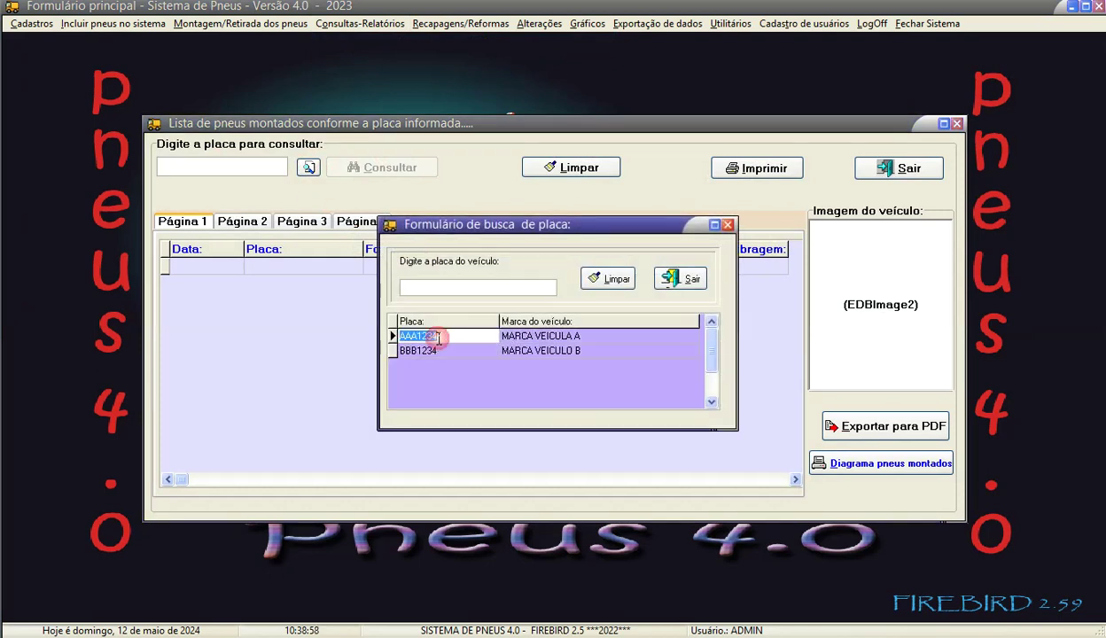
{"action": "double_click", "coordinate": [528, 339]}
{"action": "left_click", "coordinate": [390, 176]}
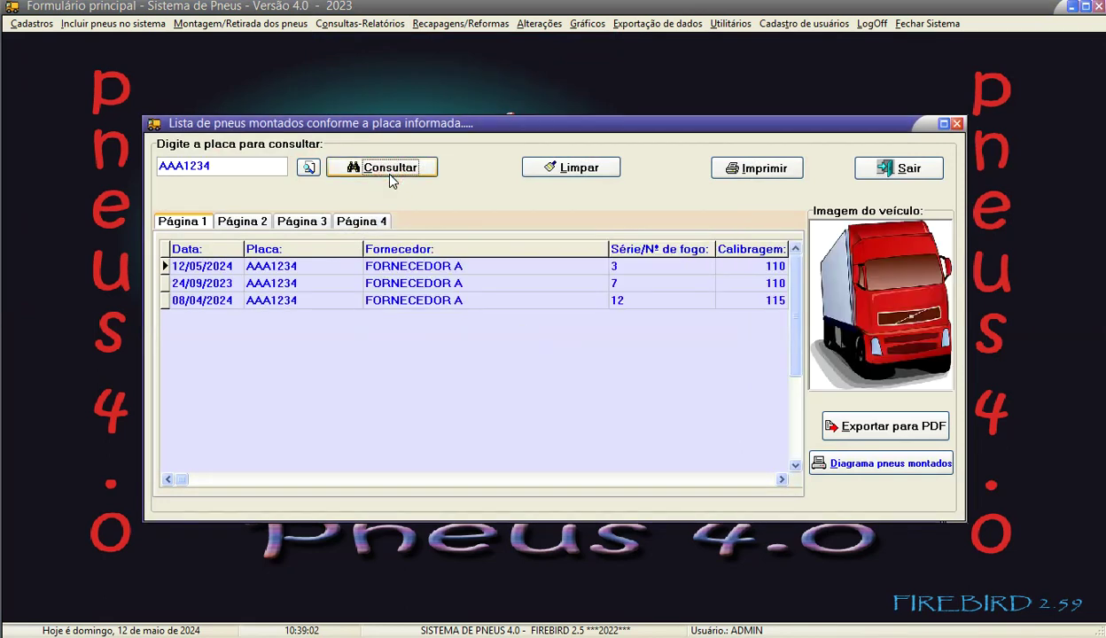
Preview the printable report of tyres mounted on AAA1234 and export the list to a PDF named pneus.
{"action": "left_click", "coordinate": [757, 168]}
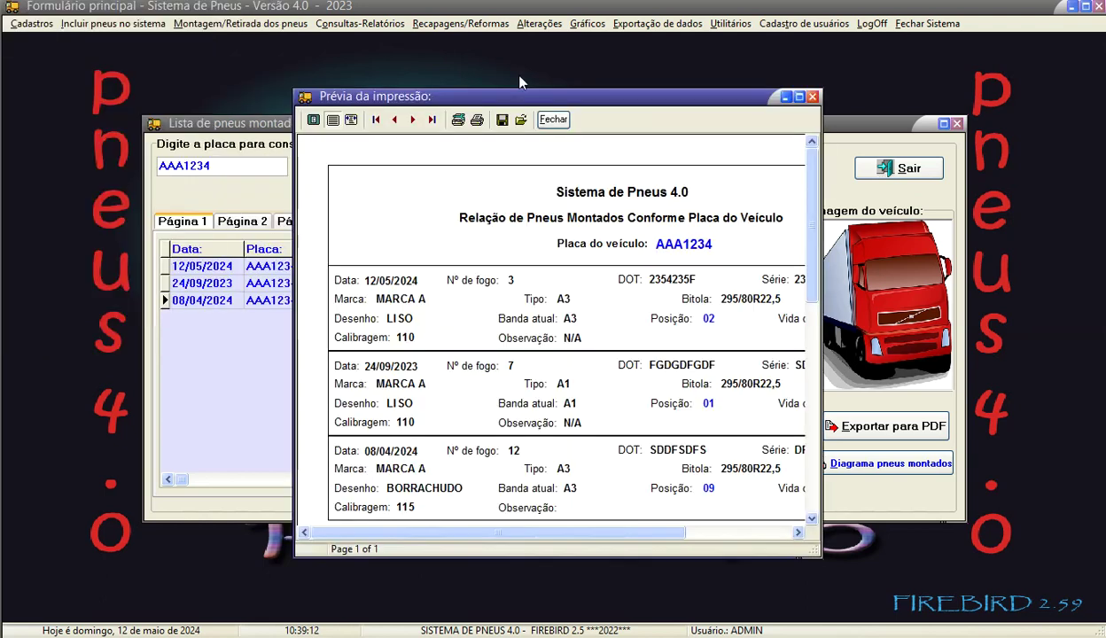
{"action": "left_click", "coordinate": [799, 96]}
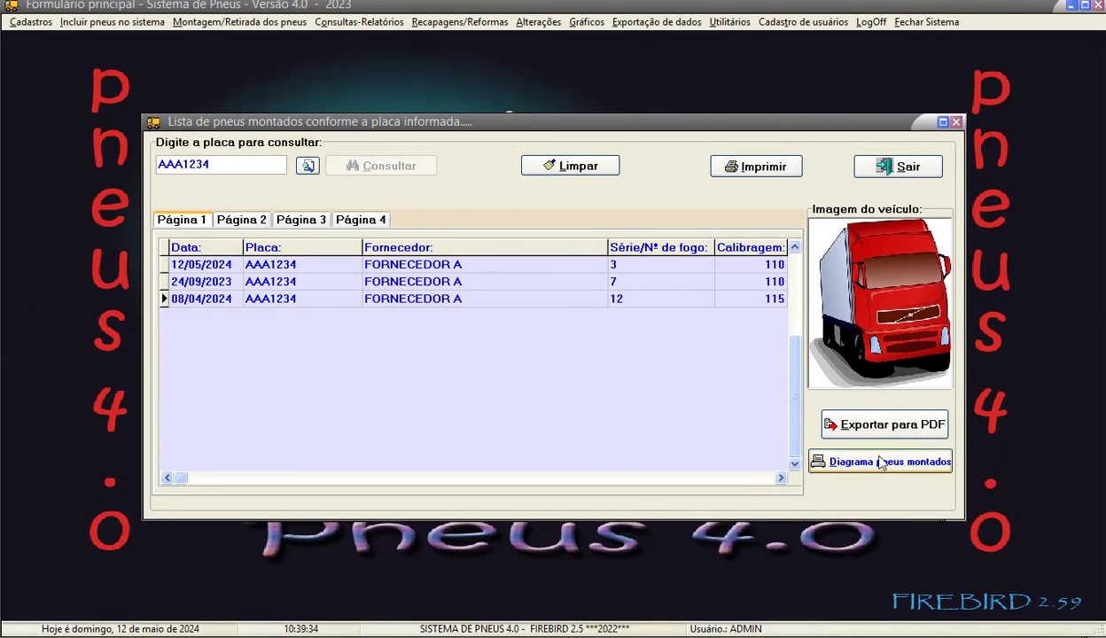
{"action": "left_click", "coordinate": [856, 436]}
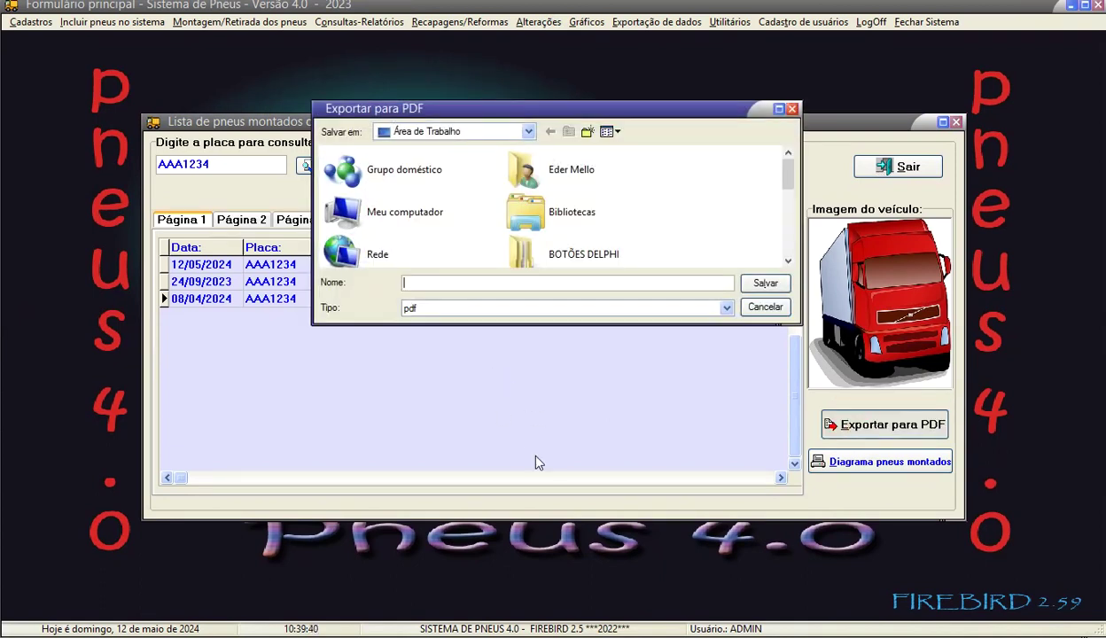
{"action": "type", "text": "pneus"}
{"action": "left_click", "coordinate": [749, 282]}
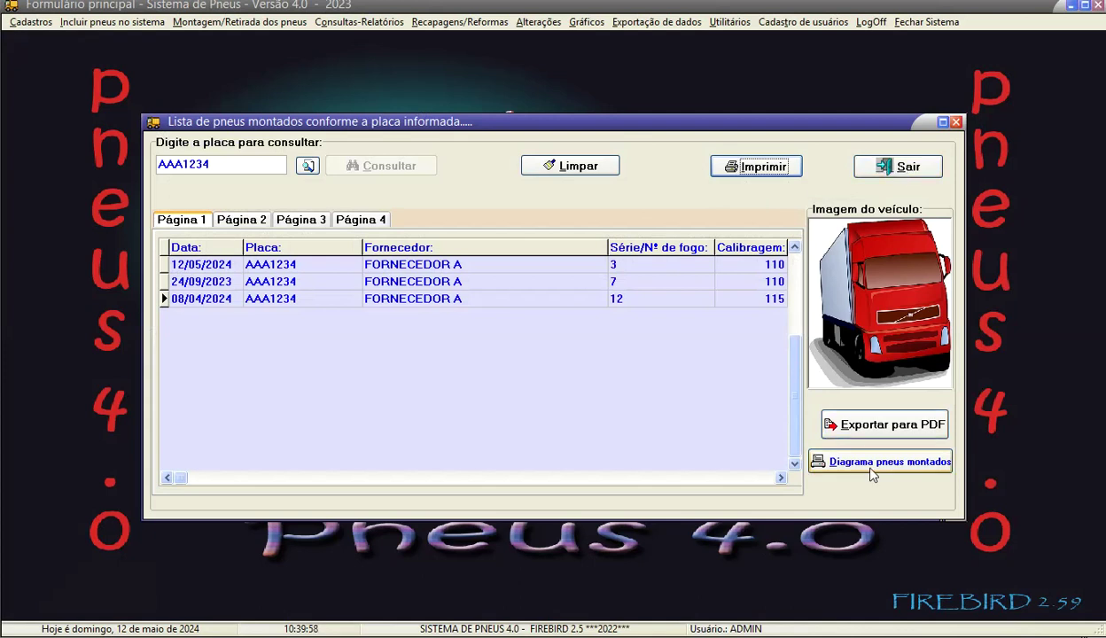
View the diagram of tyres mounted on vehicle AAA1234 and close the plate query form.
{"action": "left_click", "coordinate": [899, 462]}
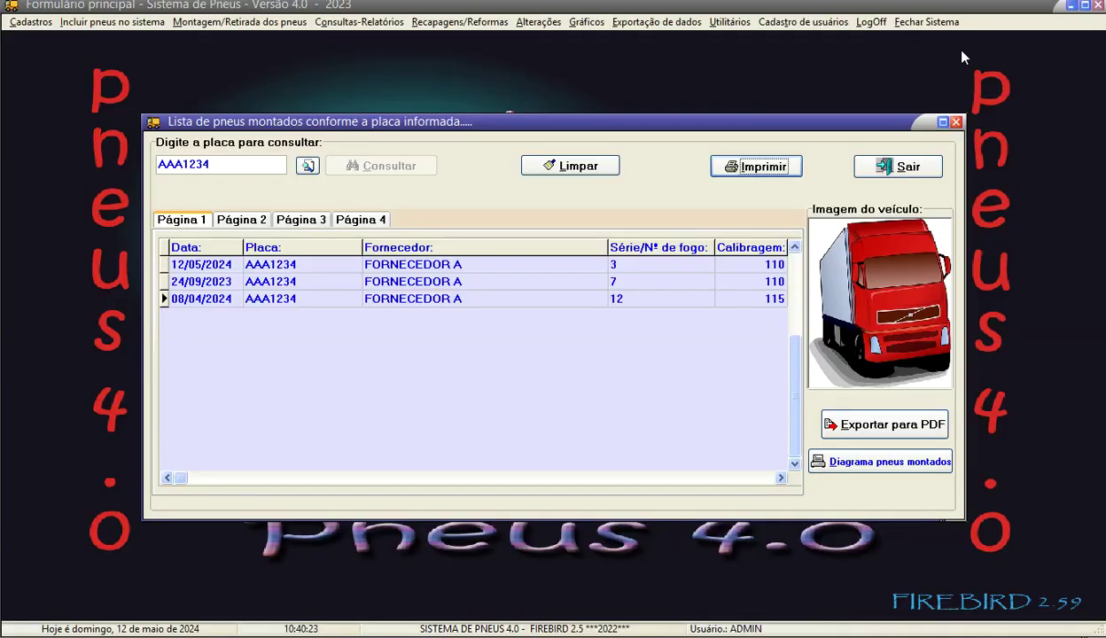
{"action": "left_click", "coordinate": [957, 122]}
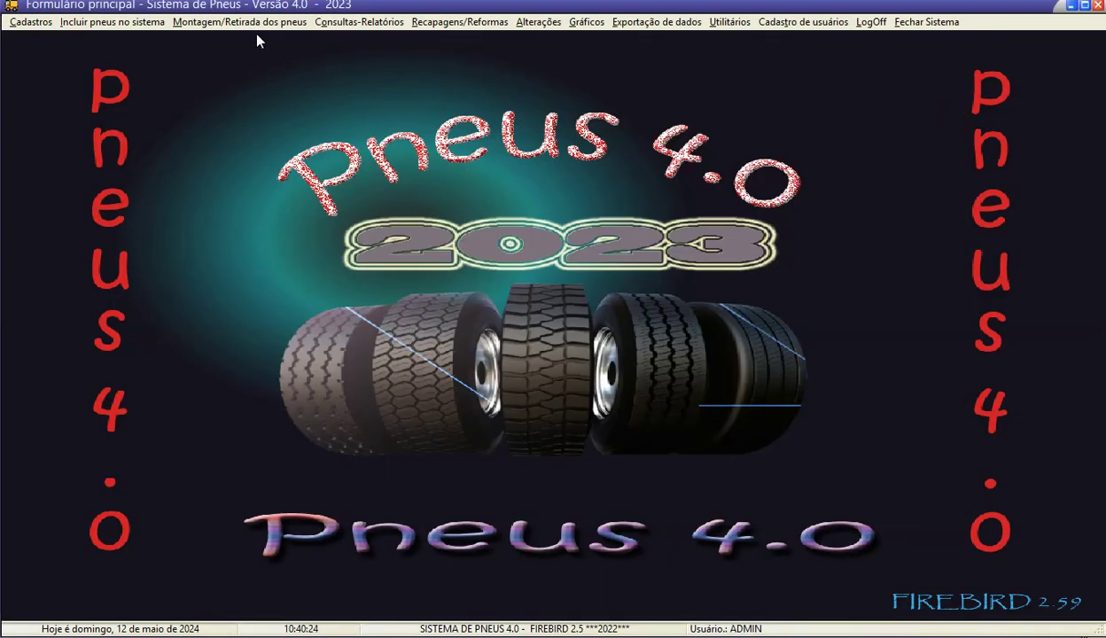
Query the vehicles with mounted tyres for the period from 12 March 2024 to 12 May 2024.
{"action": "left_click", "coordinate": [352, 25]}
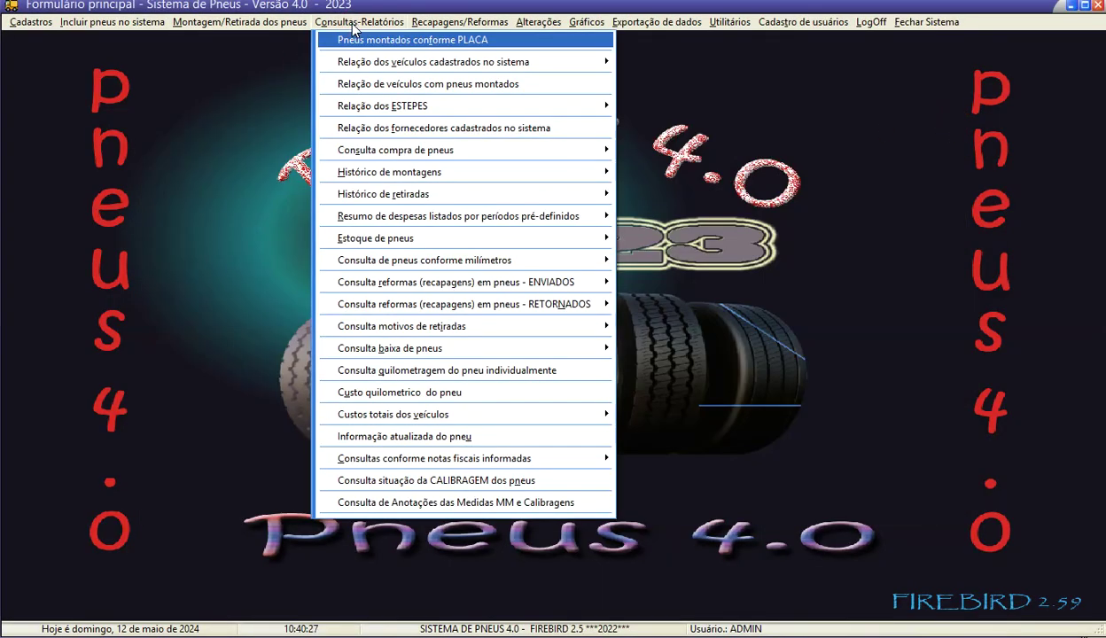
{"action": "mouse_move", "coordinate": [354, 65]}
{"action": "left_click", "coordinate": [590, 66]}
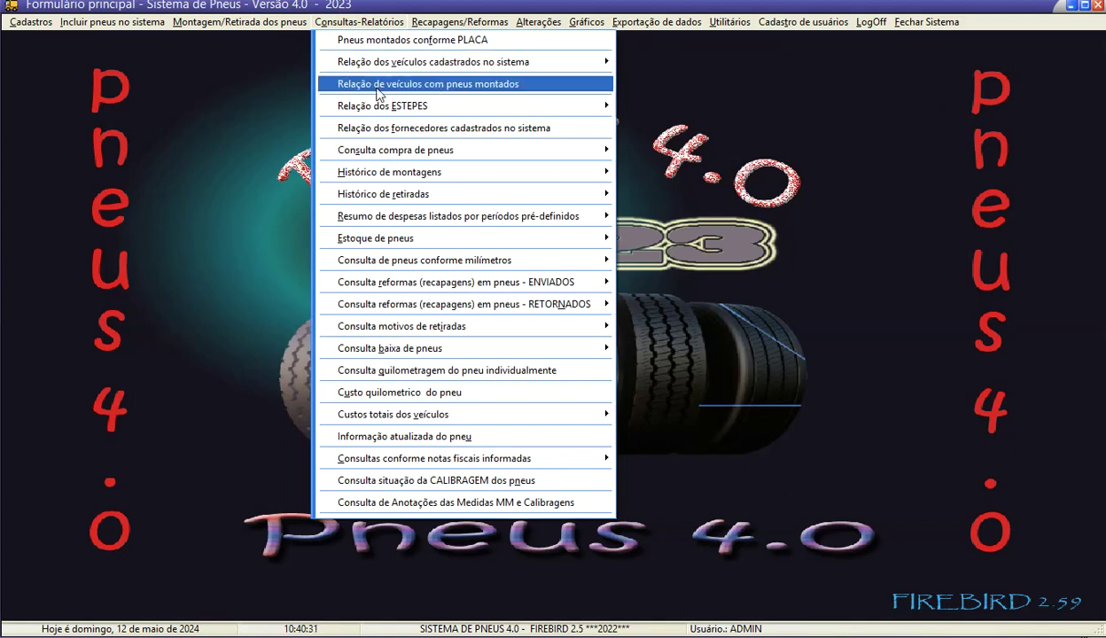
{"action": "left_click", "coordinate": [509, 92]}
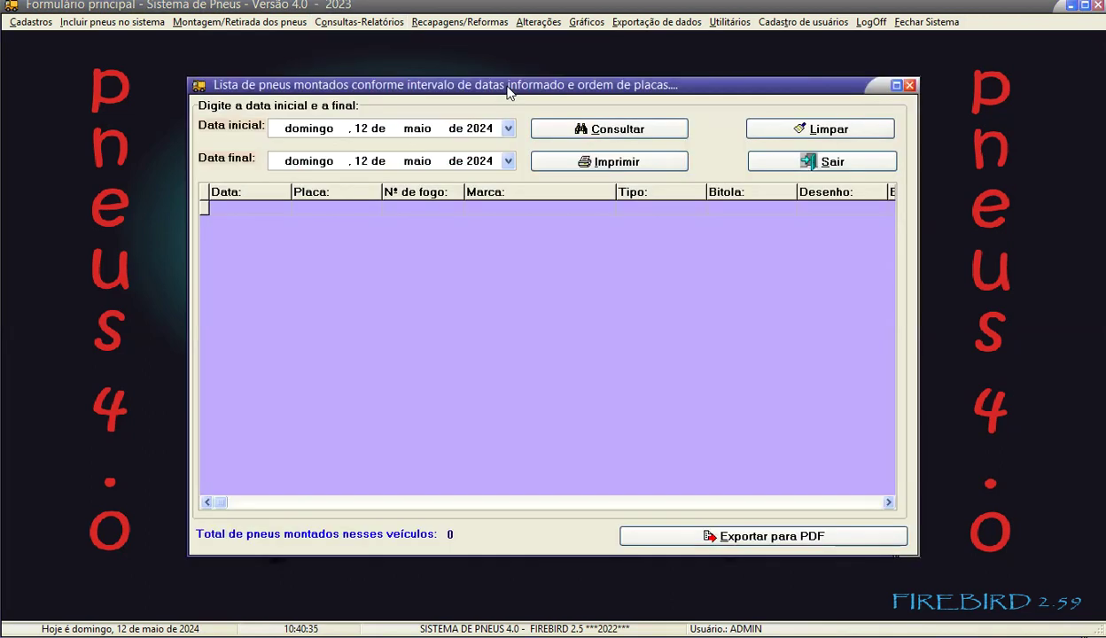
{"action": "left_click", "coordinate": [511, 133]}
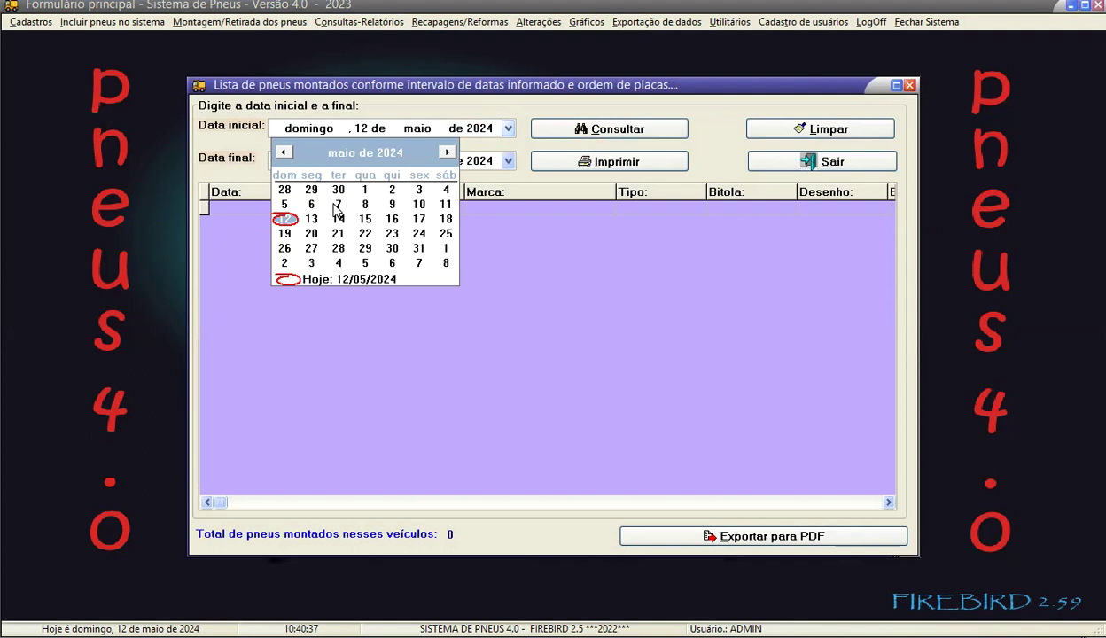
{"action": "double_click", "coordinate": [282, 154]}
{"action": "left_click", "coordinate": [643, 133]}
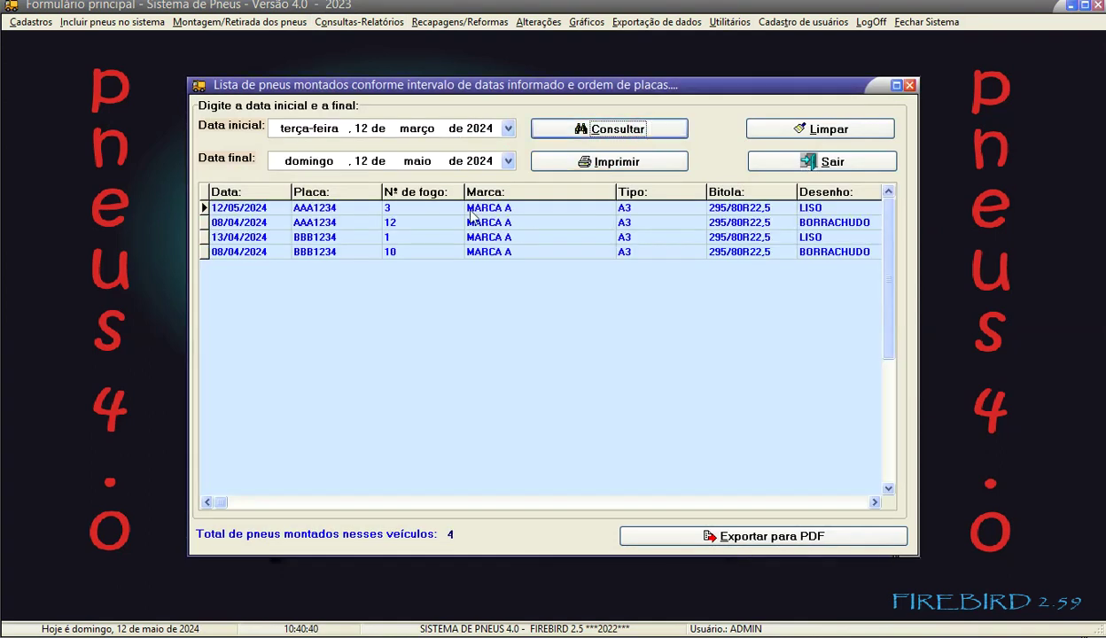
Preview the printable report of tyres mounted in the date range, grouped by plate, and close the query form.
{"action": "left_click", "coordinate": [611, 161]}
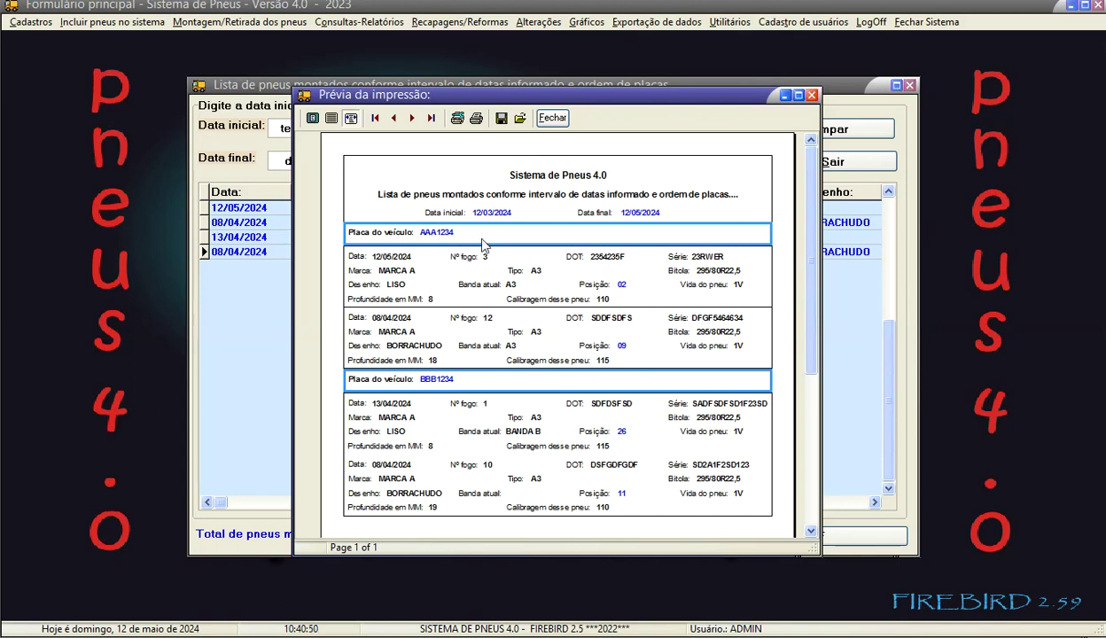
{"action": "mouse_move", "coordinate": [811, 206]}
{"action": "left_mouse_down"}
{"action": "mouse_move", "coordinate": [813, 329]}
{"action": "mouse_move", "coordinate": [803, 210]}
{"action": "left_mouse_up"}
{"action": "left_click", "coordinate": [809, 95]}
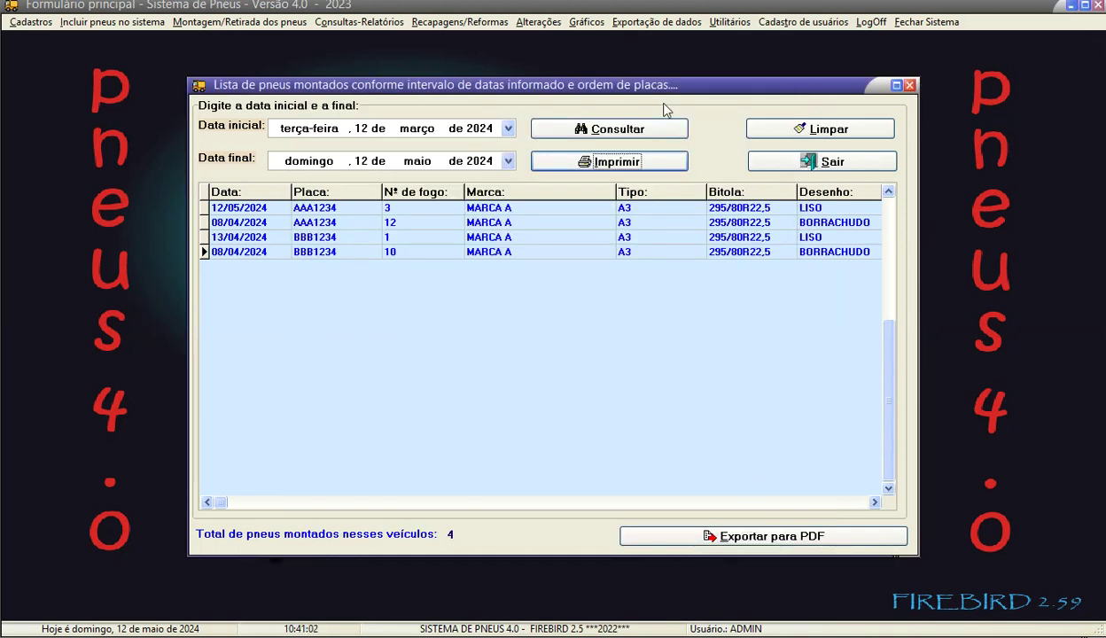
{"action": "left_click", "coordinate": [909, 85]}
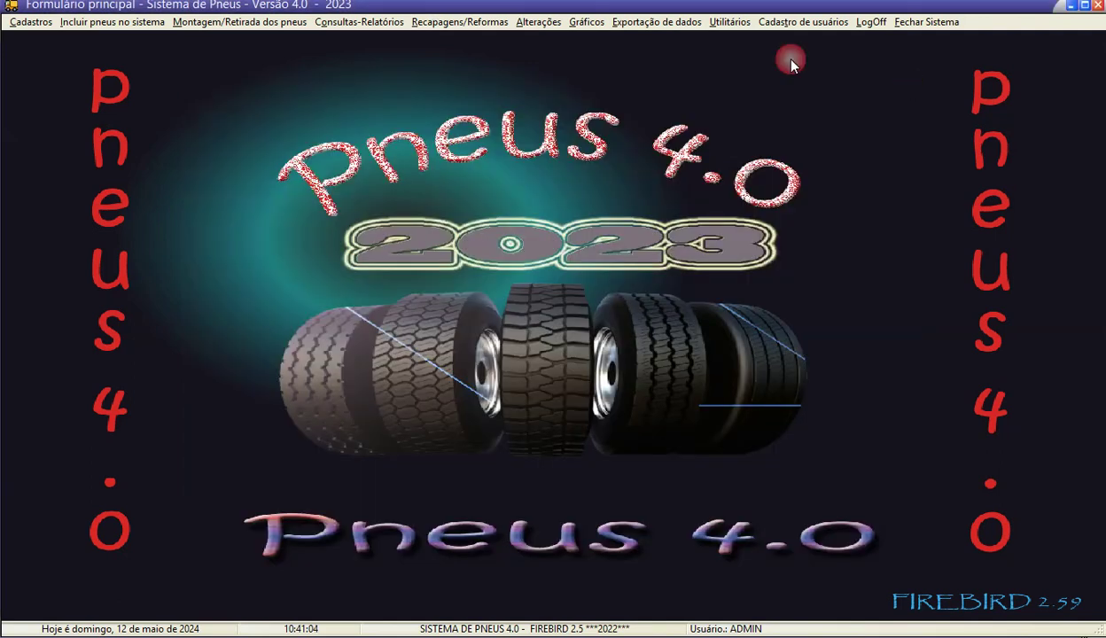
Examine the available queries for tyre purchases, mounting and removal history, expense summaries, stock, retreads and removal reasons.
{"action": "left_click", "coordinate": [362, 22]}
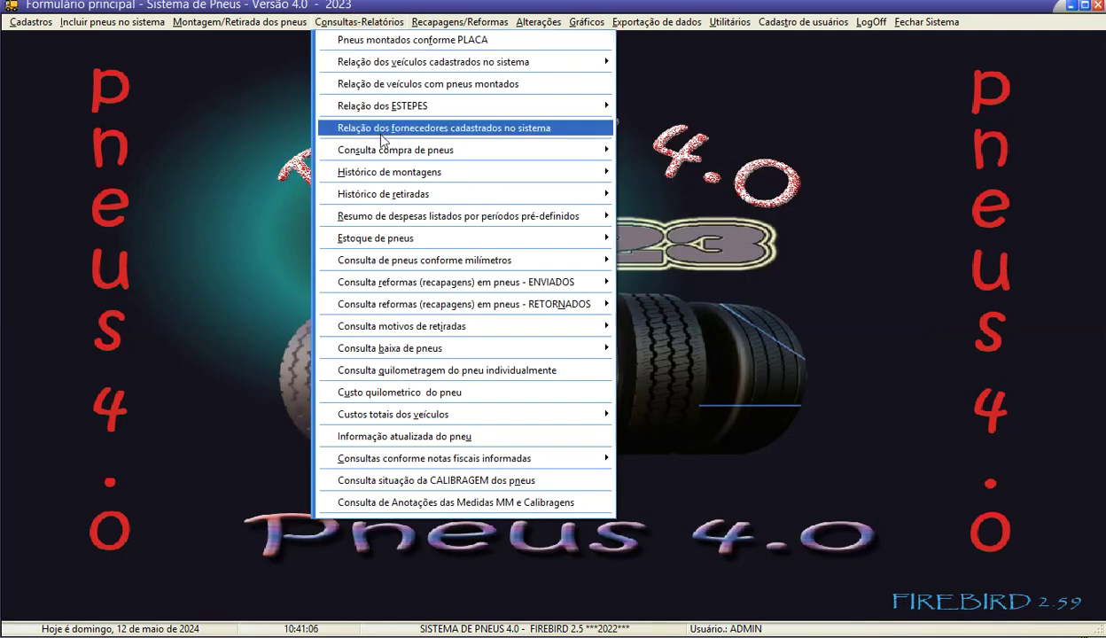
{"action": "mouse_move", "coordinate": [386, 151]}
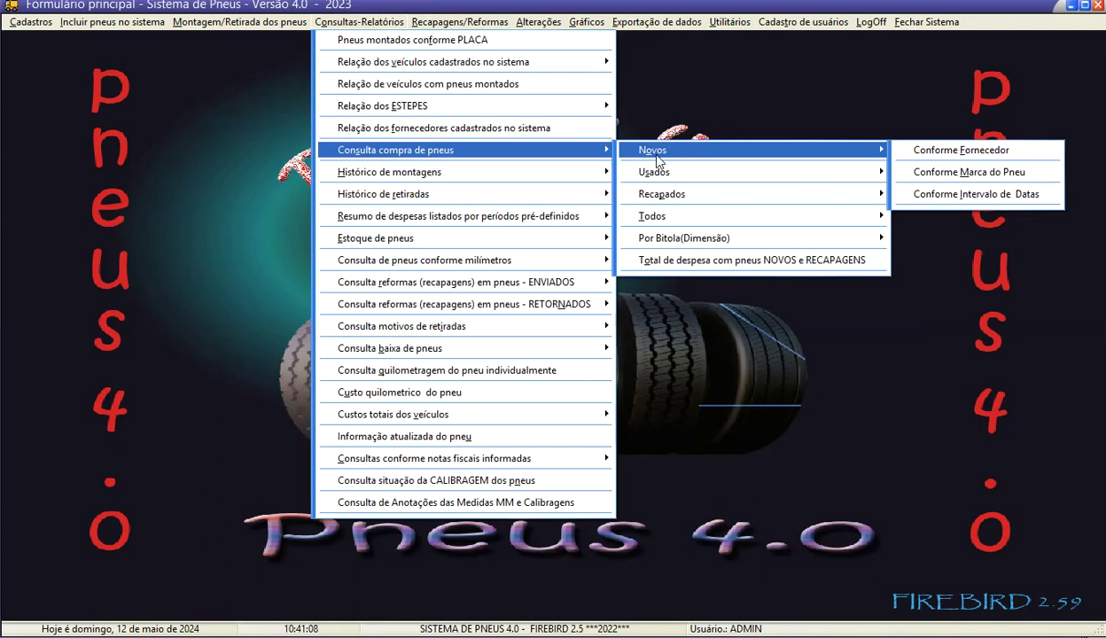
{"action": "mouse_move", "coordinate": [656, 197]}
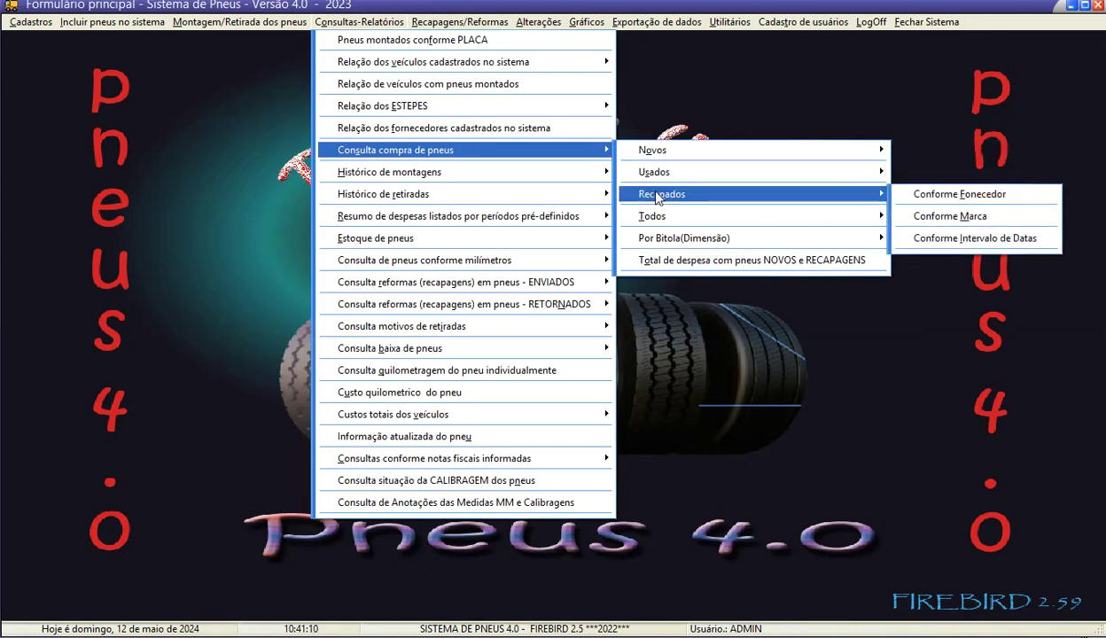
{"action": "mouse_move", "coordinate": [664, 248]}
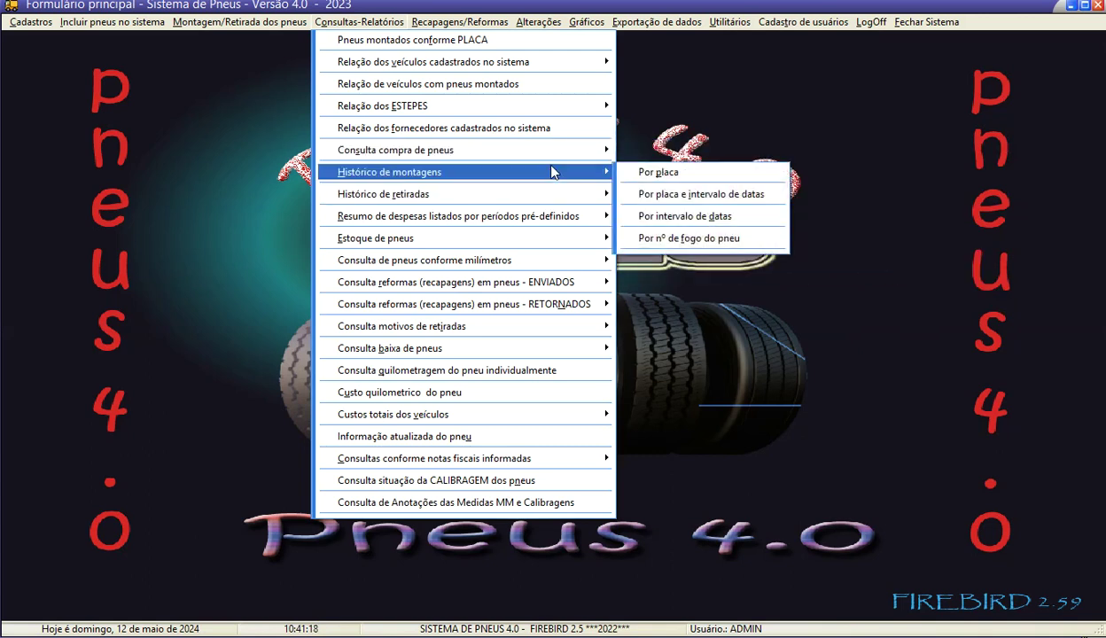
{"action": "mouse_move", "coordinate": [489, 198]}
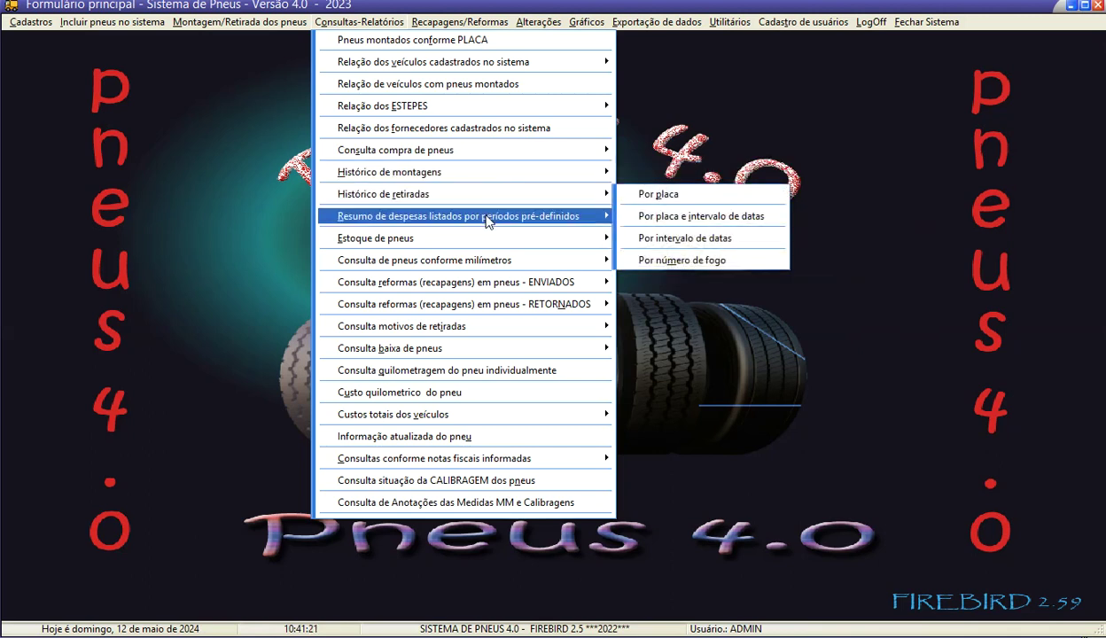
{"action": "mouse_move", "coordinate": [487, 221]}
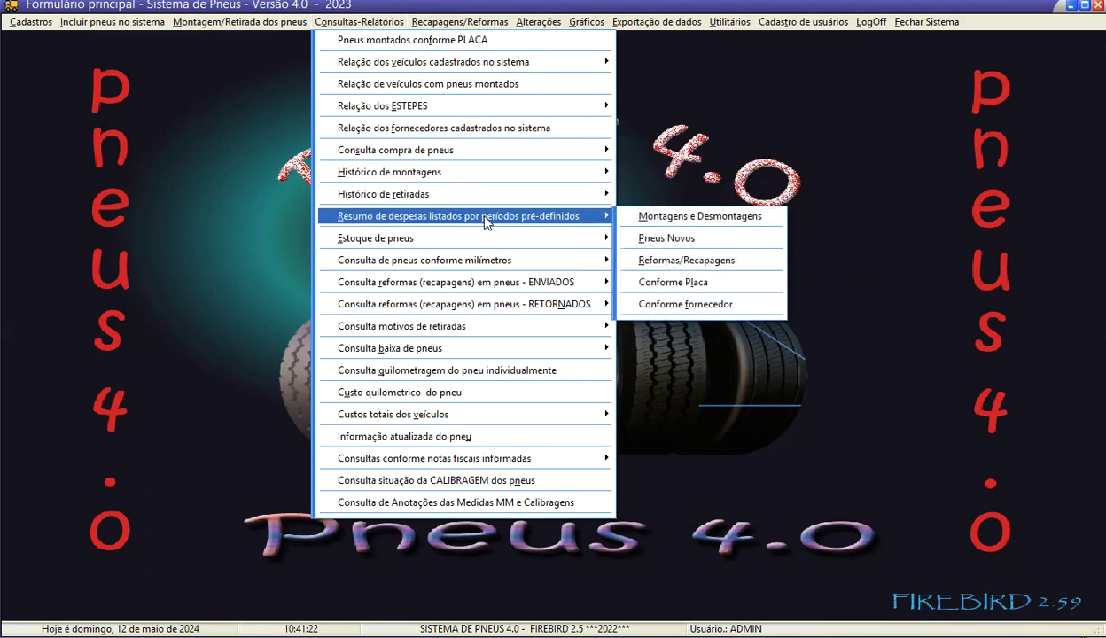
{"action": "mouse_move", "coordinate": [428, 246]}
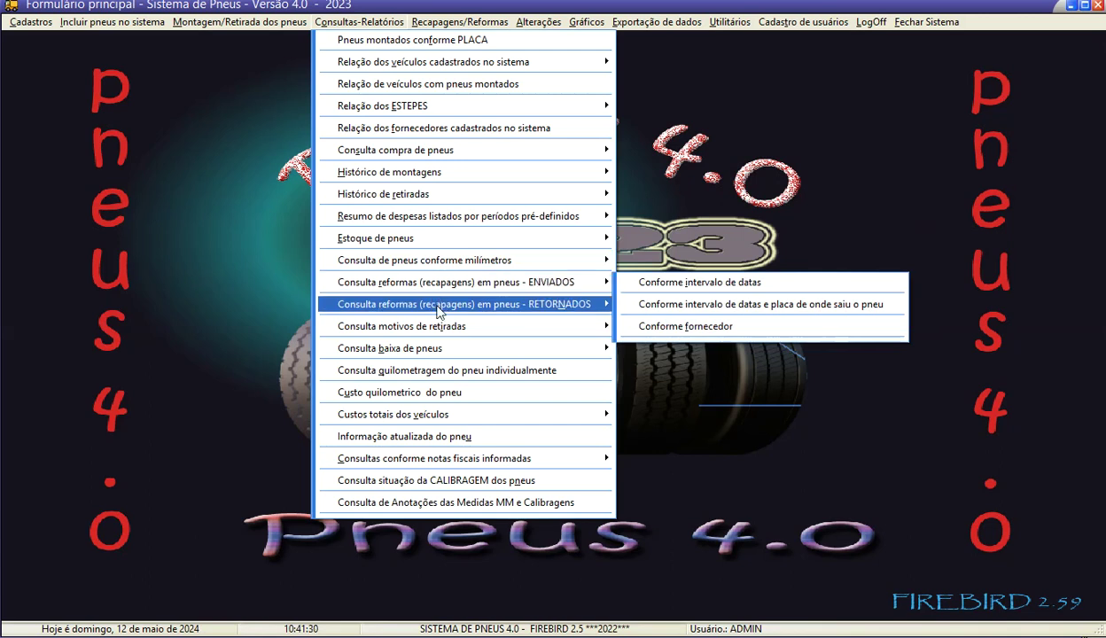
{"action": "mouse_move", "coordinate": [438, 308]}
{"action": "mouse_move", "coordinate": [441, 334]}
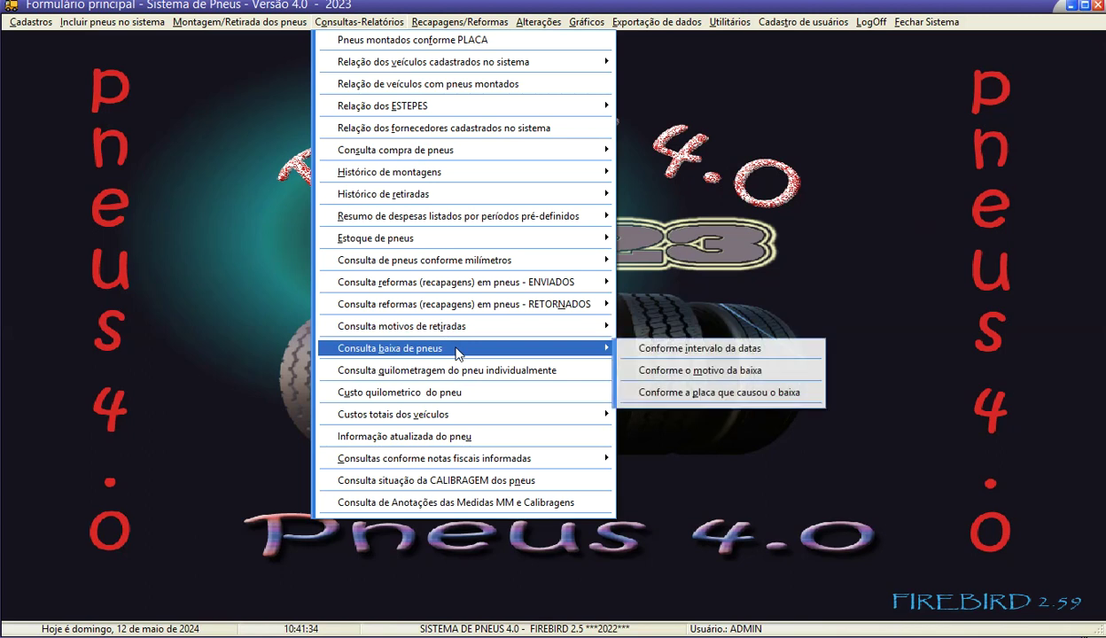
Look up the full life history and cost per kilometre of the tyre with fire number 1.
{"action": "left_click", "coordinate": [461, 392]}
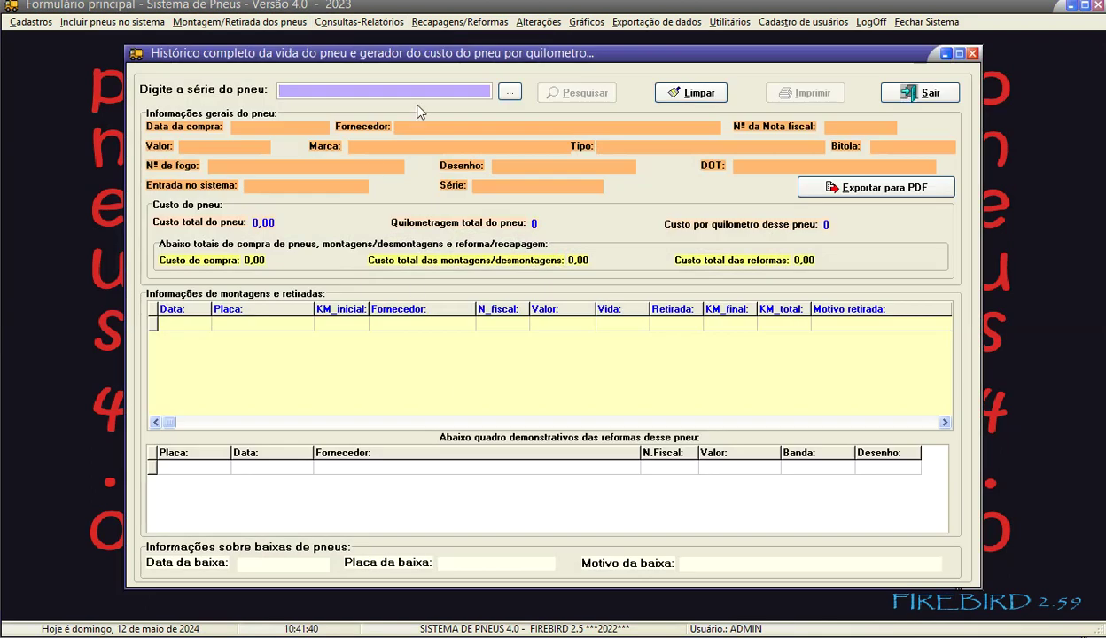
{"action": "left_click", "coordinate": [511, 93]}
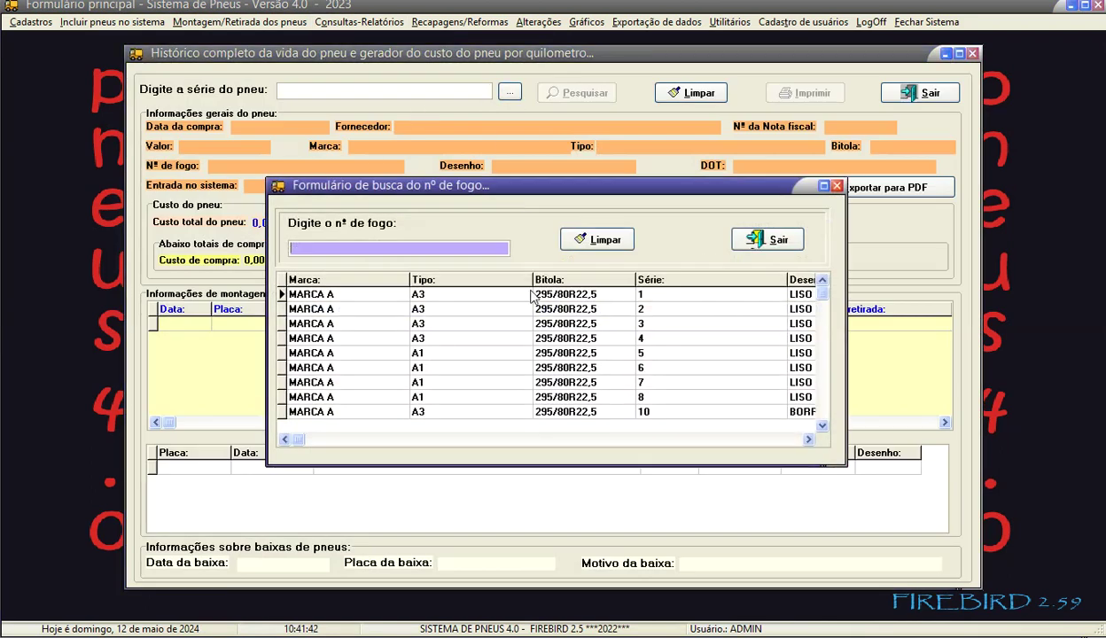
{"action": "double_click", "coordinate": [684, 300]}
{"action": "left_click", "coordinate": [577, 96]}
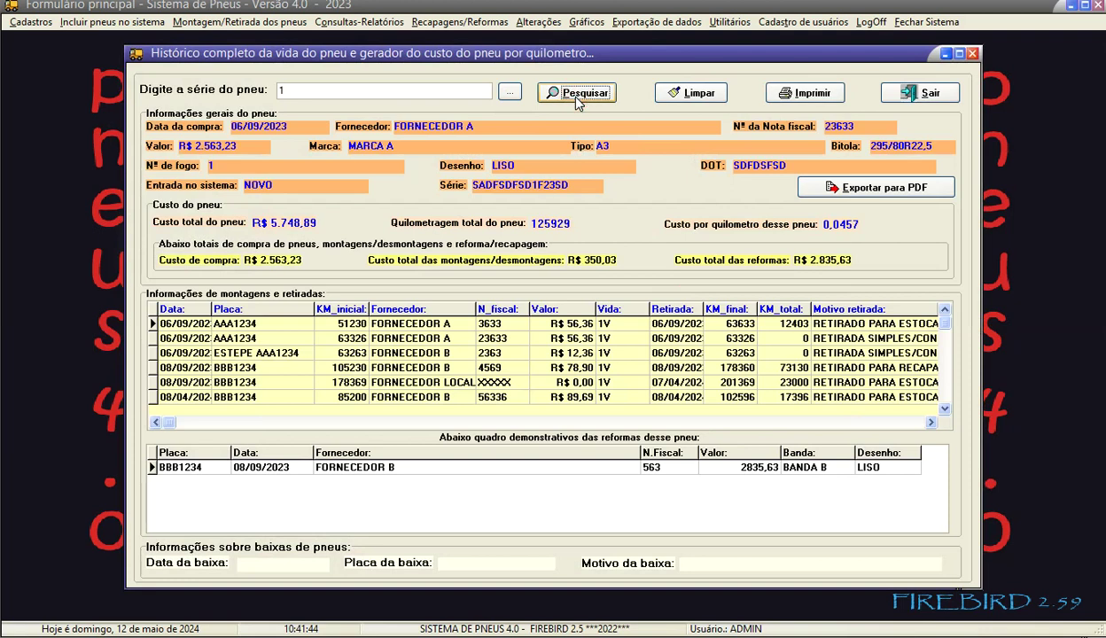
Preview the printable life report of tyre 1, read through its costs and mounting records, and close the history form.
{"action": "left_click", "coordinate": [802, 93]}
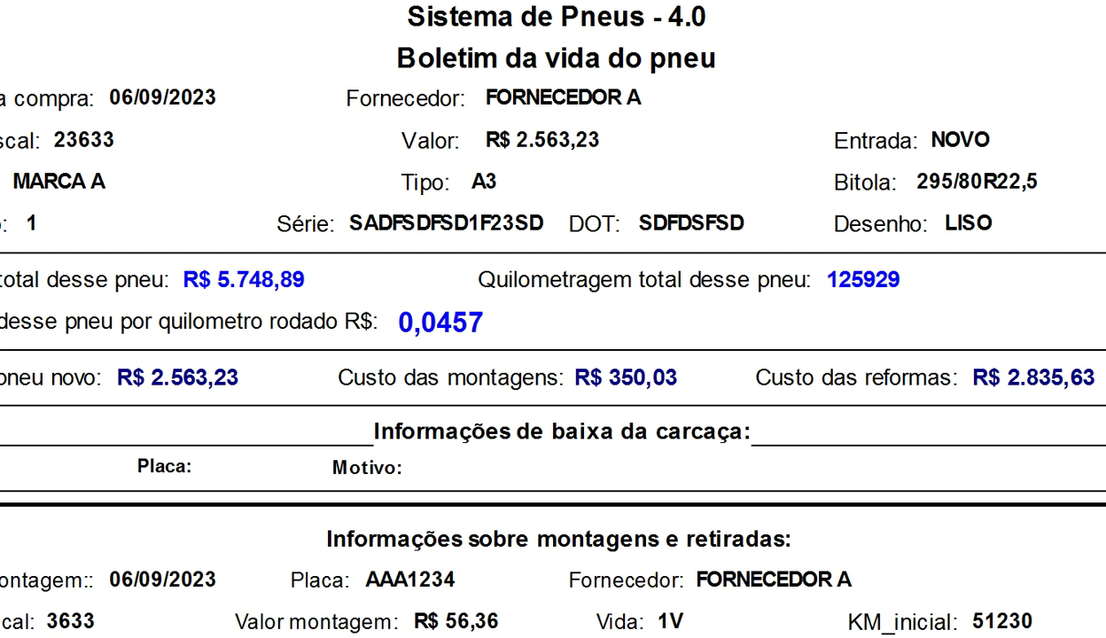
{"action": "scroll", "coordinate": [539, 319], "scroll_direction": "down", "scroll_amount": 5}
{"action": "scroll", "coordinate": [539, 319], "scroll_direction": "down", "scroll_amount": 12}
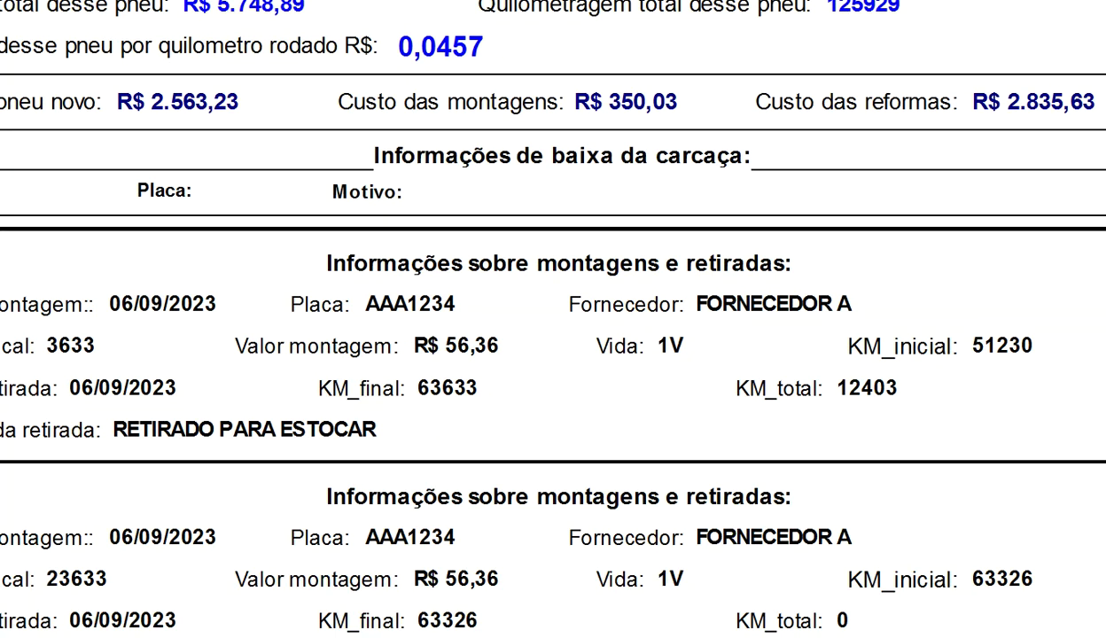
{"action": "scroll", "coordinate": [539, 319], "scroll_direction": "down", "scroll_amount": 3}
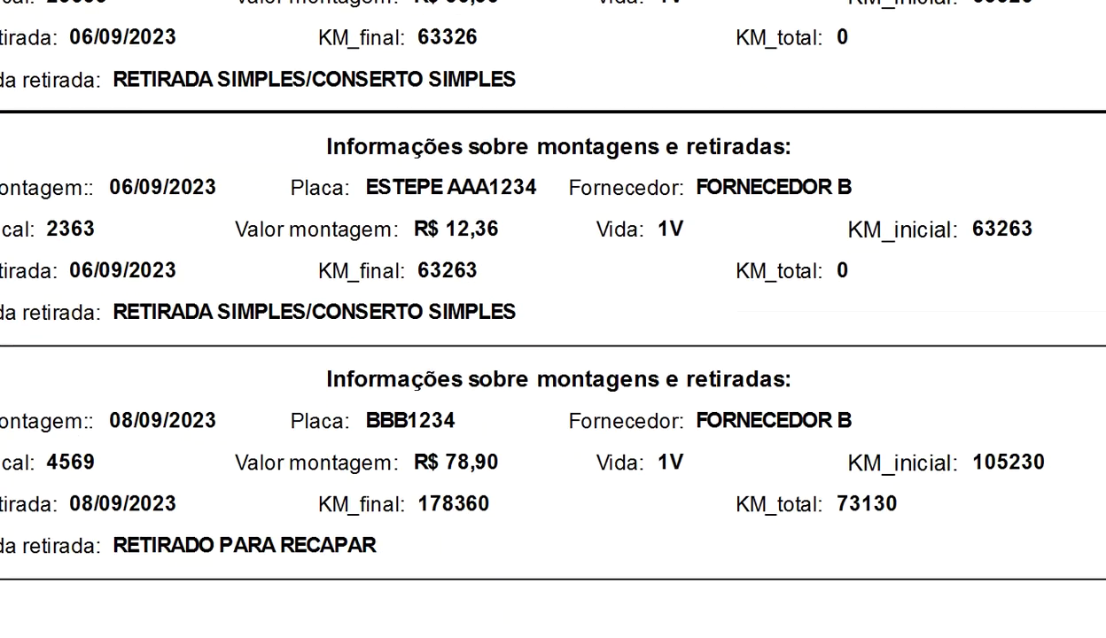
{"action": "scroll", "coordinate": [538, 319], "scroll_direction": "up", "scroll_amount": 8}
{"action": "scroll", "coordinate": [539, 318], "scroll_direction": "up", "scroll_amount": 11}
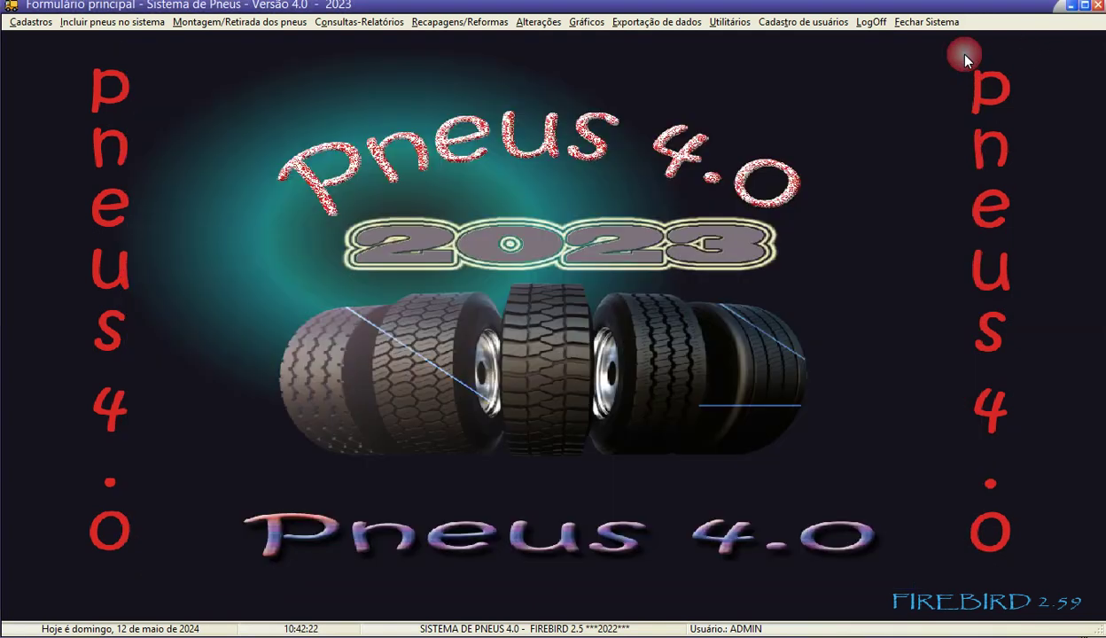
{"action": "left_click", "coordinate": [971, 53]}
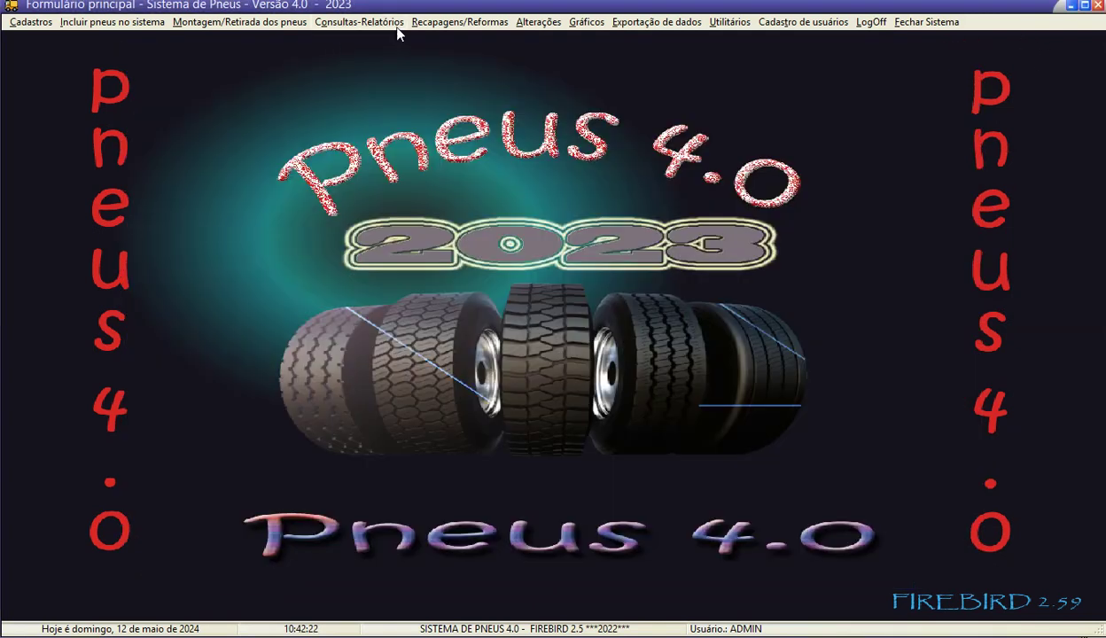
Query the total tyre costs by plate for vehicle AAA1234.
{"action": "left_click", "coordinate": [386, 23]}
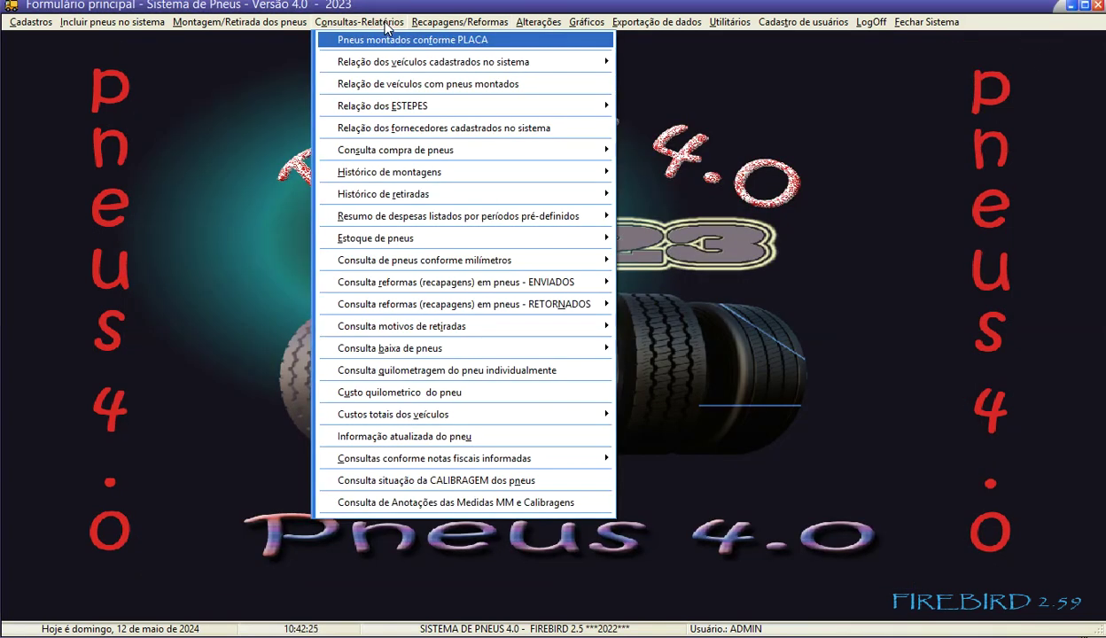
{"action": "mouse_move", "coordinate": [444, 421]}
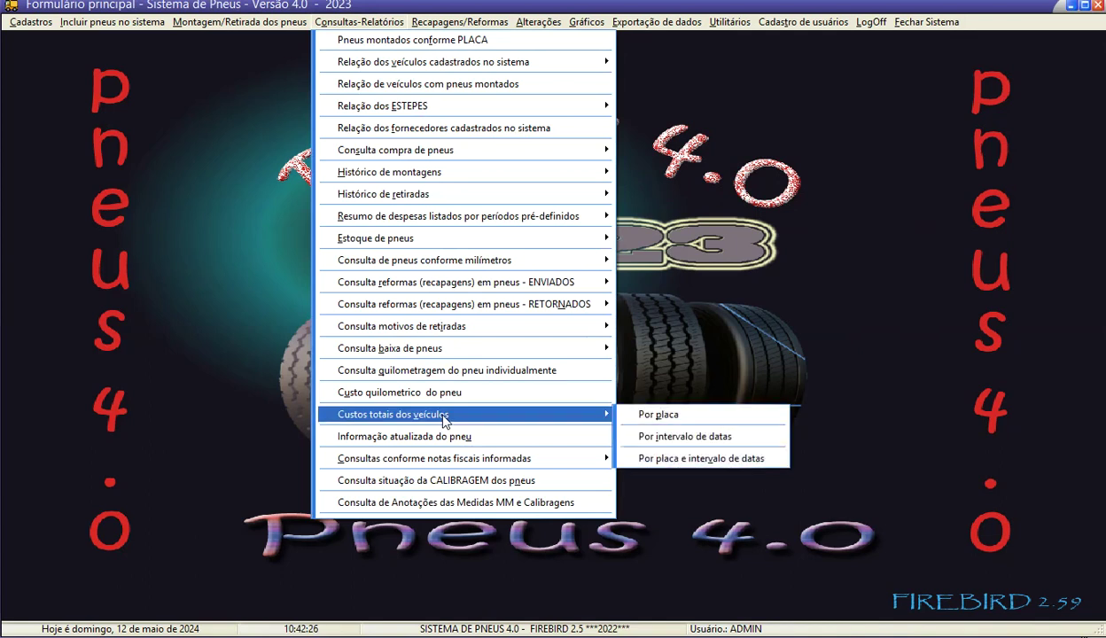
{"action": "left_click", "coordinate": [658, 415]}
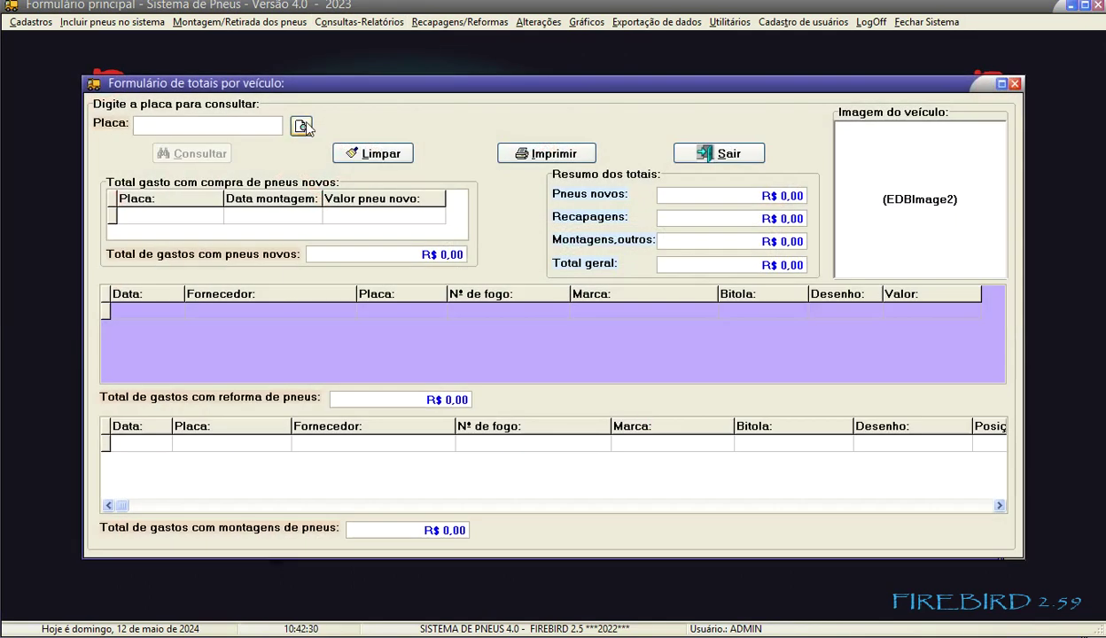
{"action": "left_click", "coordinate": [305, 128]}
{"action": "double_click", "coordinate": [530, 334]}
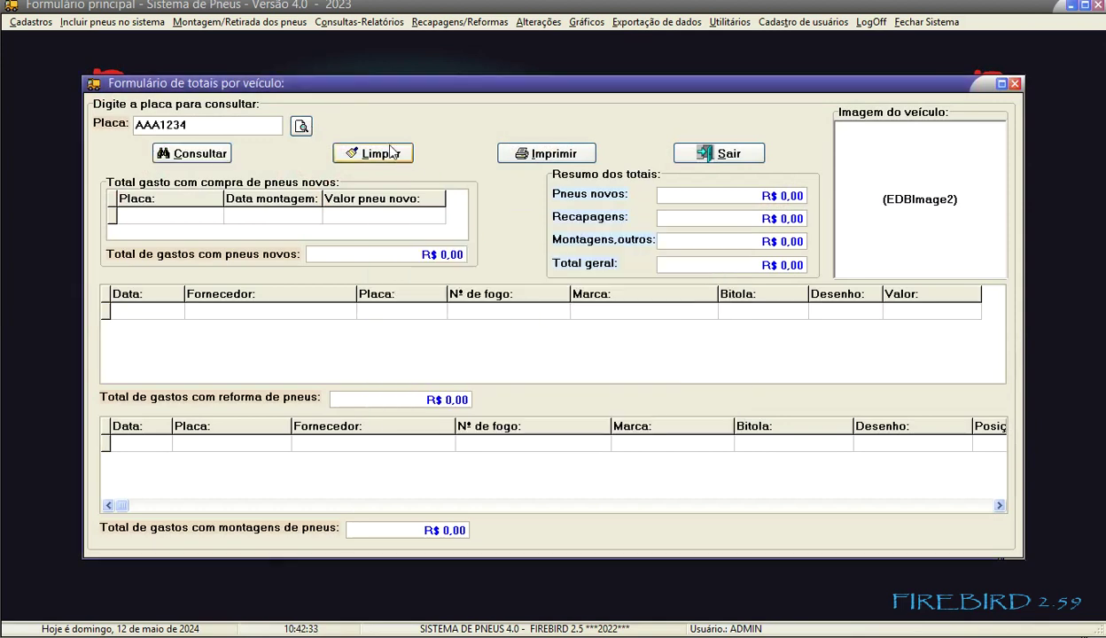
{"action": "left_click", "coordinate": [197, 153]}
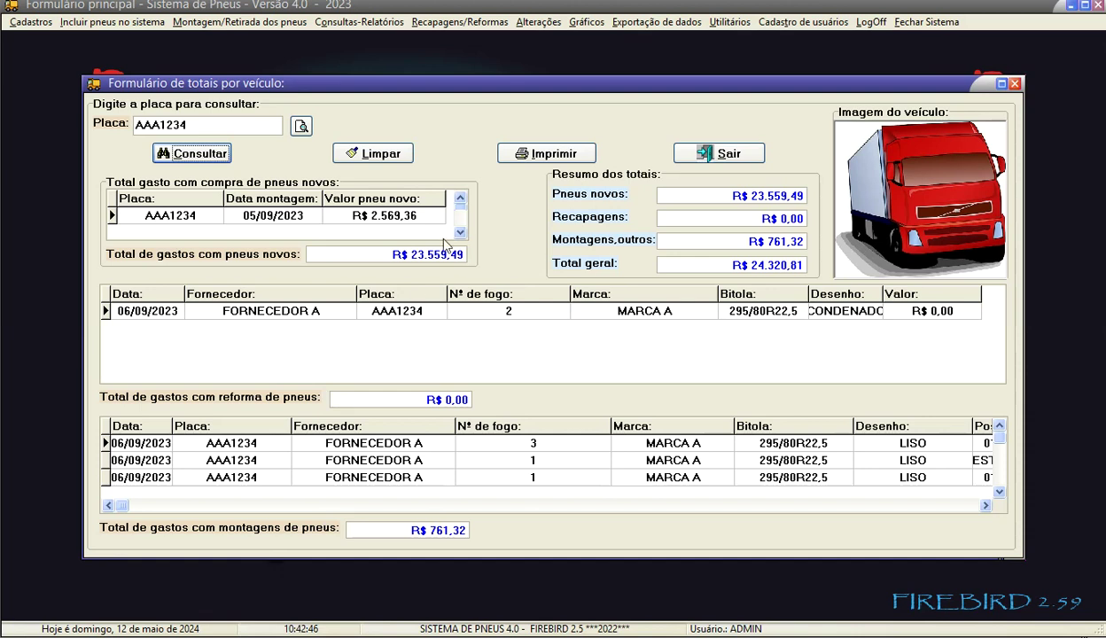
Preview the printable report of total expenses for AAA1234 enlarged and close the vehicle totals form.
{"action": "left_click", "coordinate": [561, 156]}
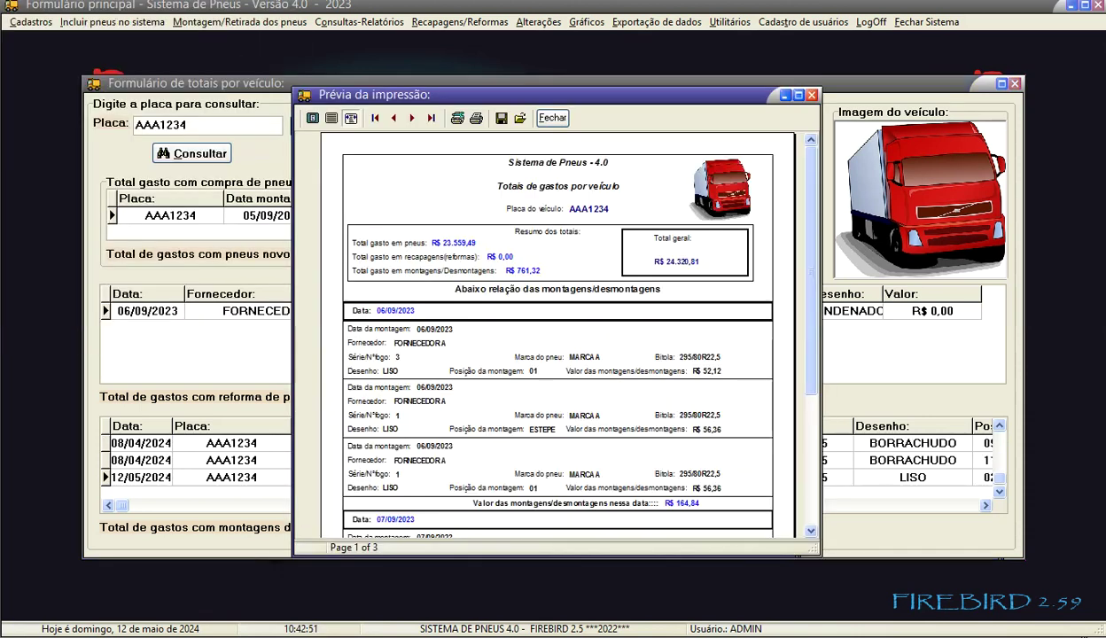
{"action": "left_click", "coordinate": [798, 94]}
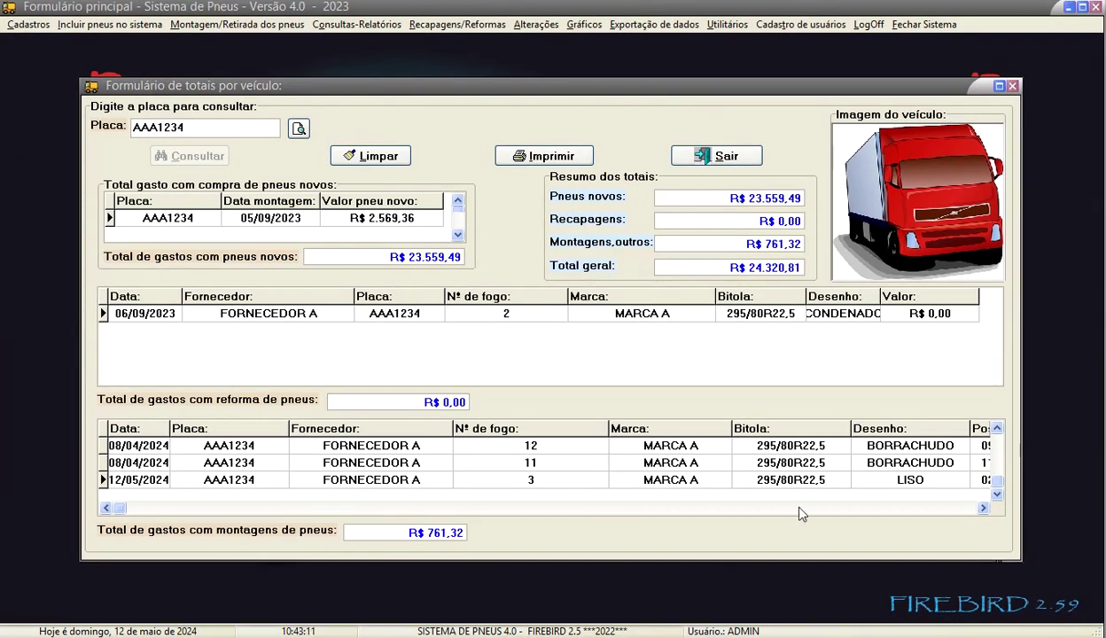
{"action": "left_click", "coordinate": [697, 159]}
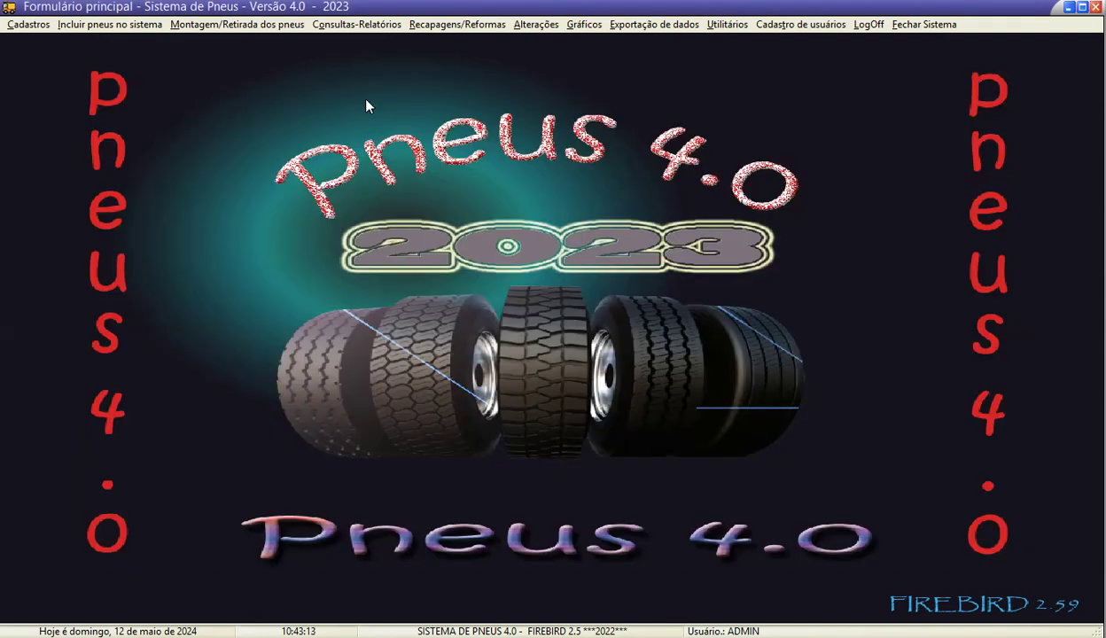
{"action": "left_click", "coordinate": [360, 25]}
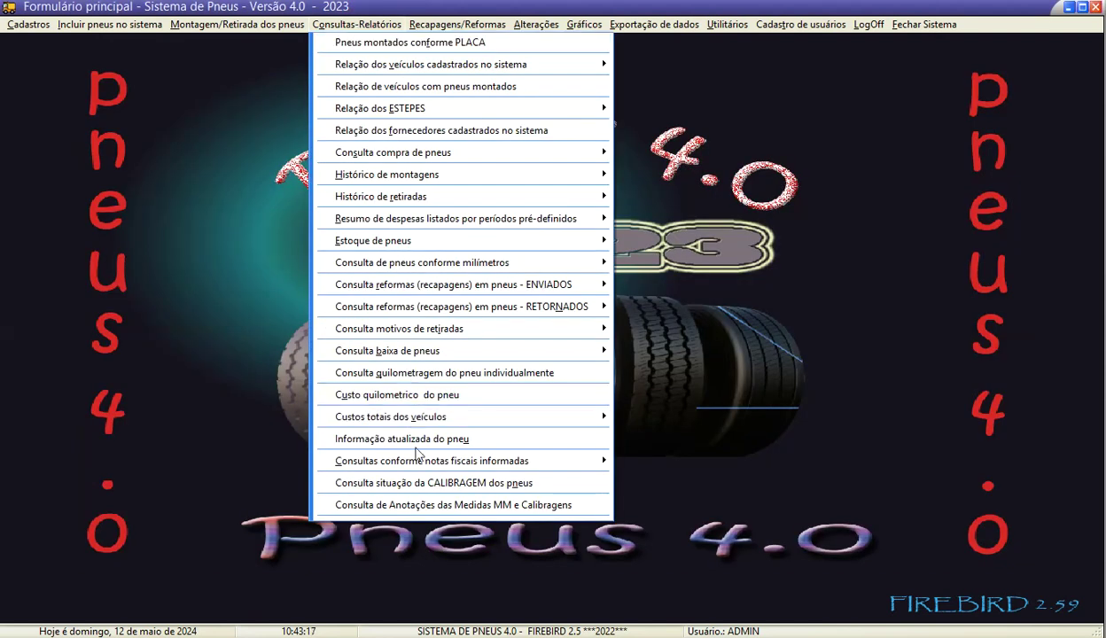
{"action": "mouse_move", "coordinate": [408, 462]}
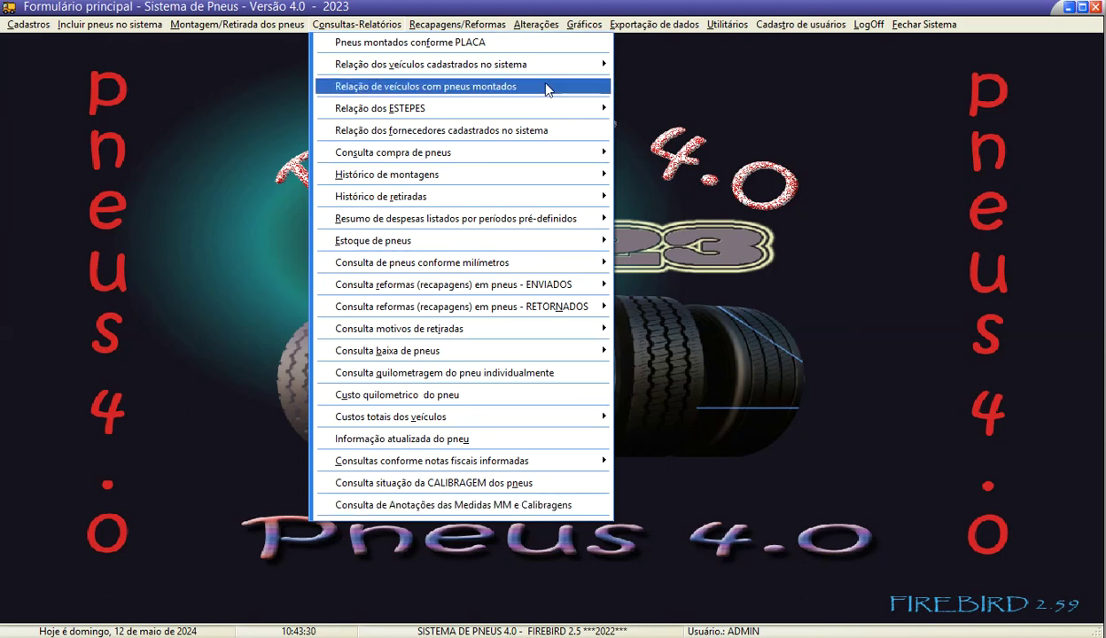
{"action": "mouse_move", "coordinate": [485, 29]}
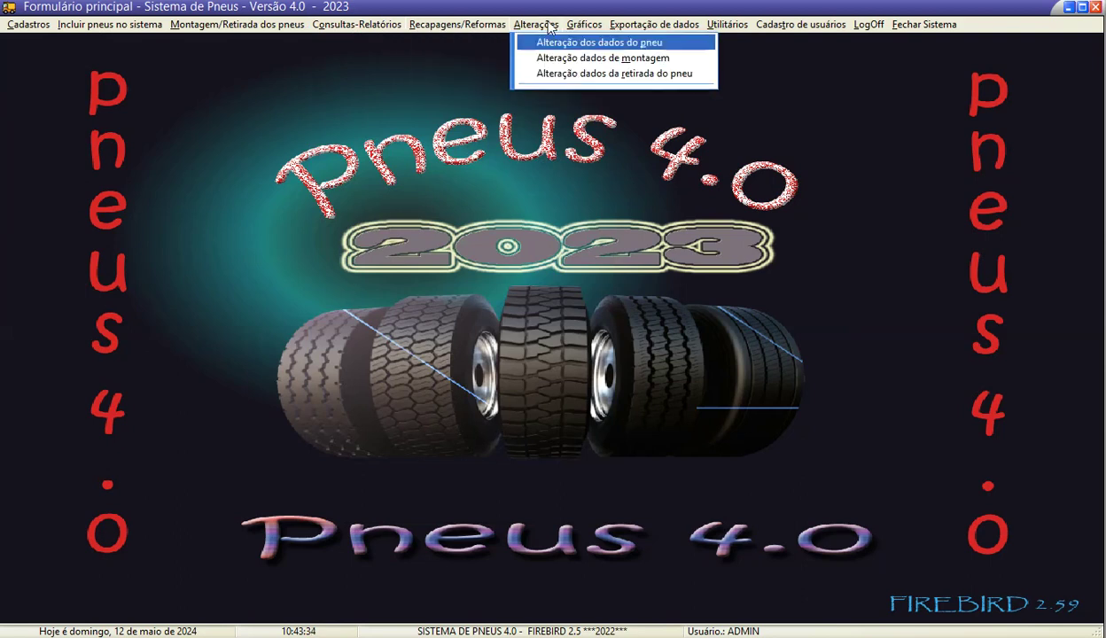
Query the monthly expenses on new tyre purchases for the year 2024.
{"action": "mouse_move", "coordinate": [537, 25]}
{"action": "mouse_move", "coordinate": [584, 28]}
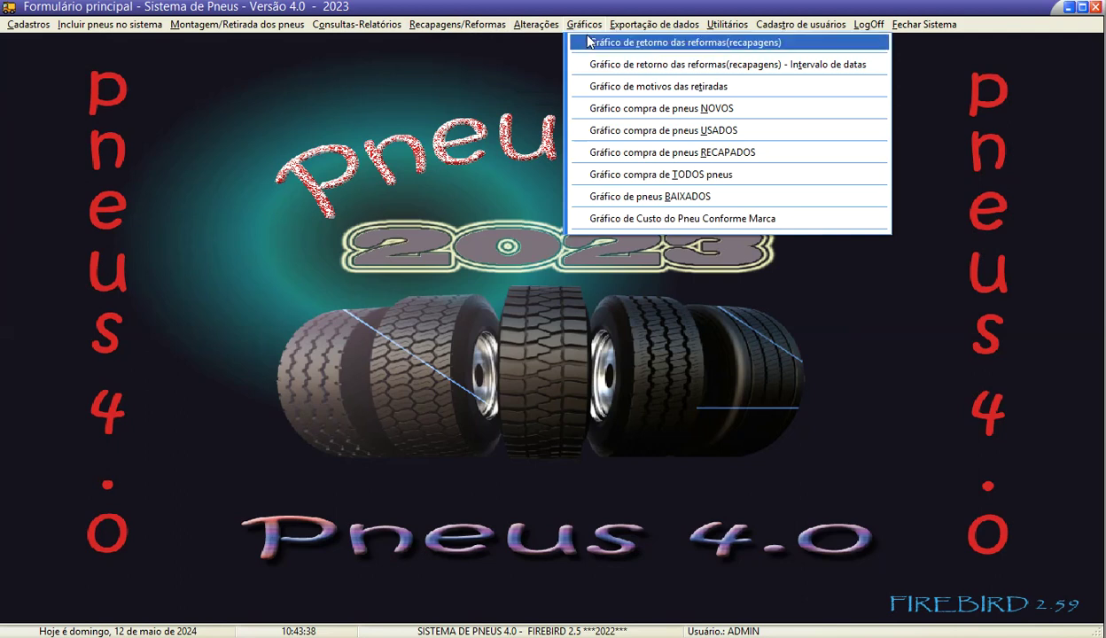
{"action": "left_click", "coordinate": [598, 108]}
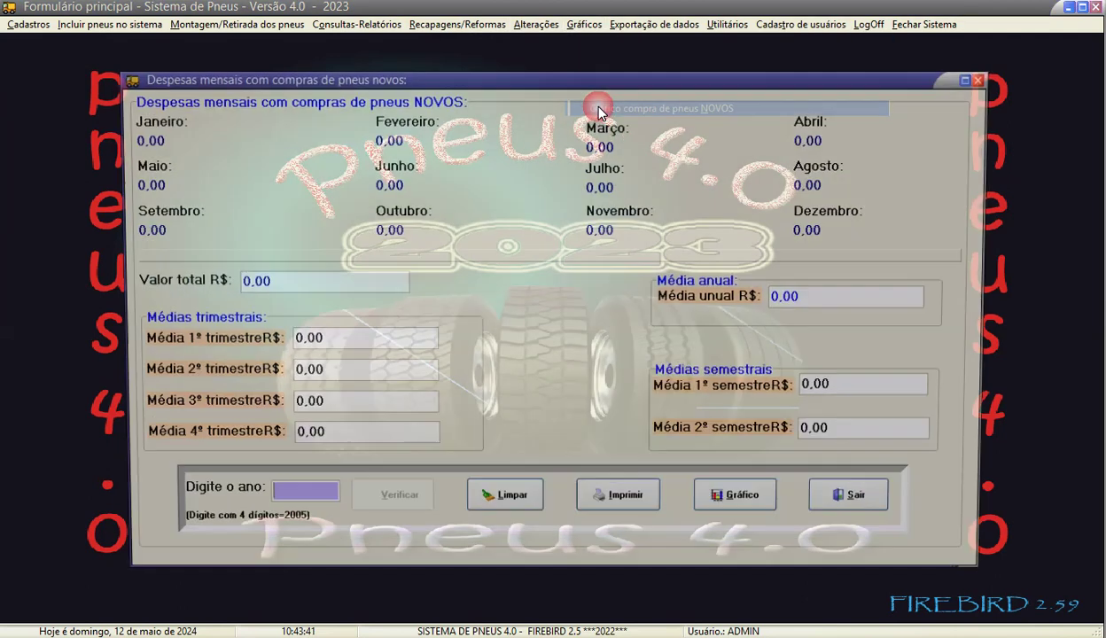
{"action": "type", "text": "2024"}
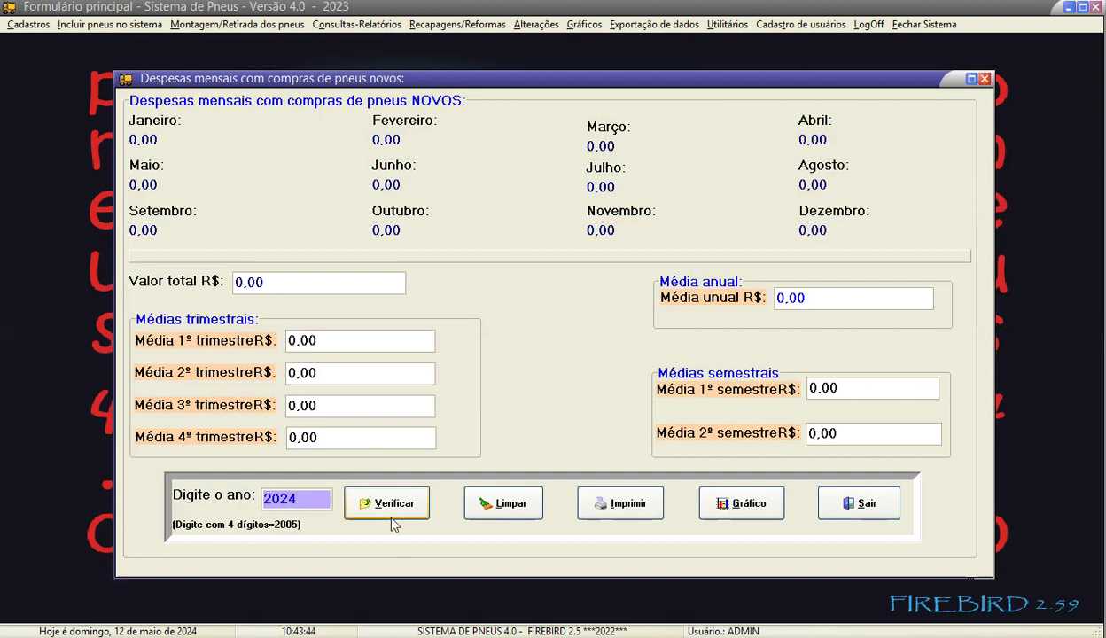
{"action": "left_click", "coordinate": [391, 517]}
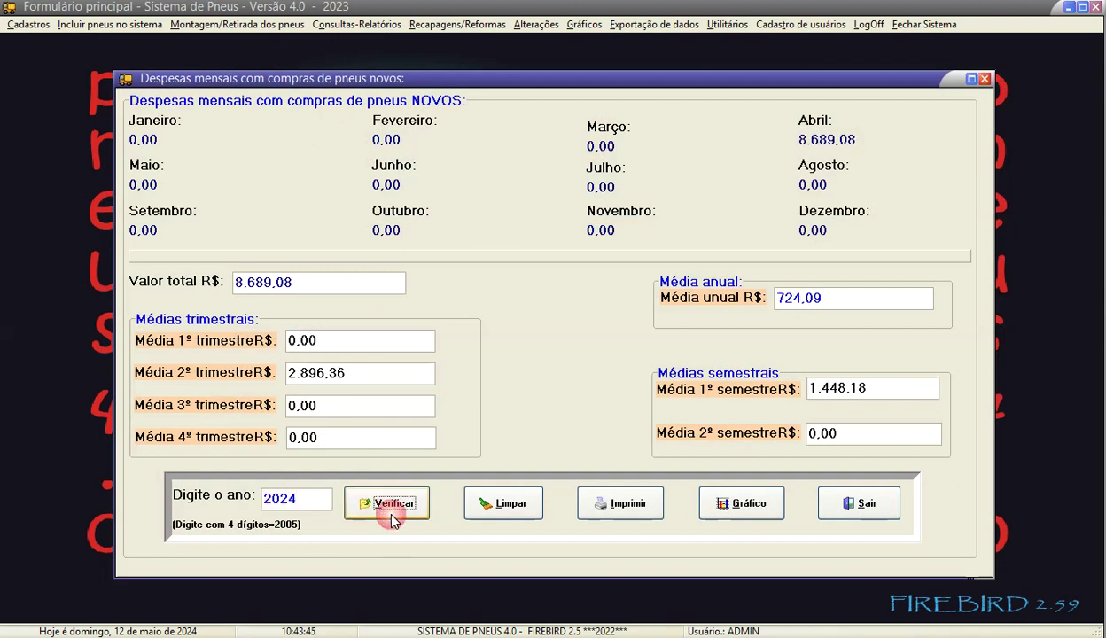
{"action": "left_click", "coordinate": [602, 502]}
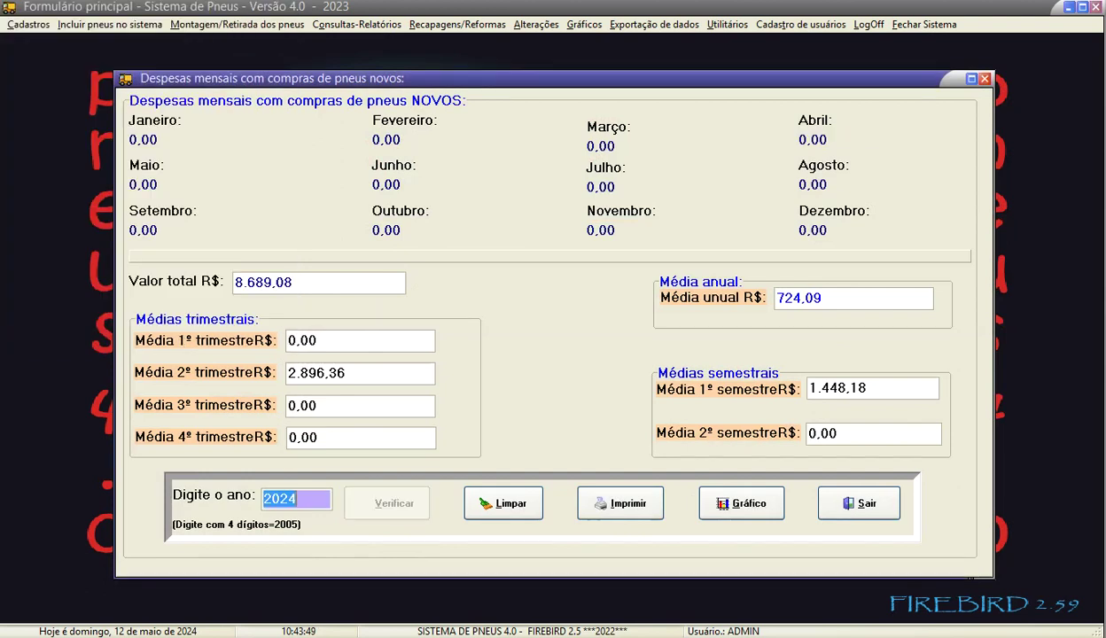
Generate the 2024 cost chart of new tyre purchases, review it, and close the chart window.
{"action": "left_click", "coordinate": [755, 514]}
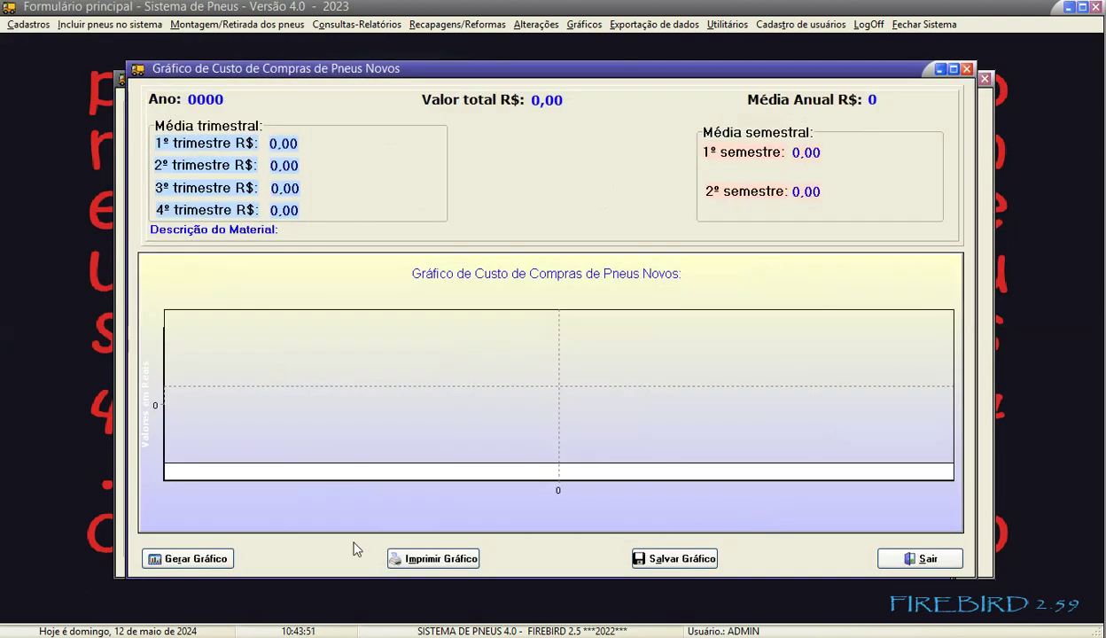
{"action": "left_click", "coordinate": [196, 558]}
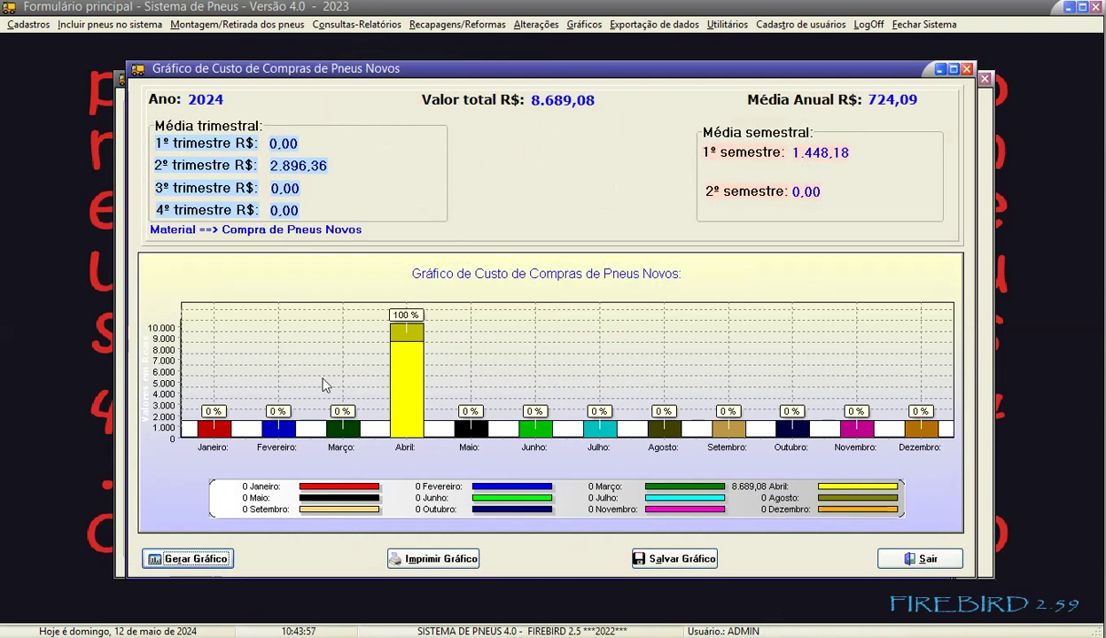
{"action": "left_click", "coordinate": [966, 69]}
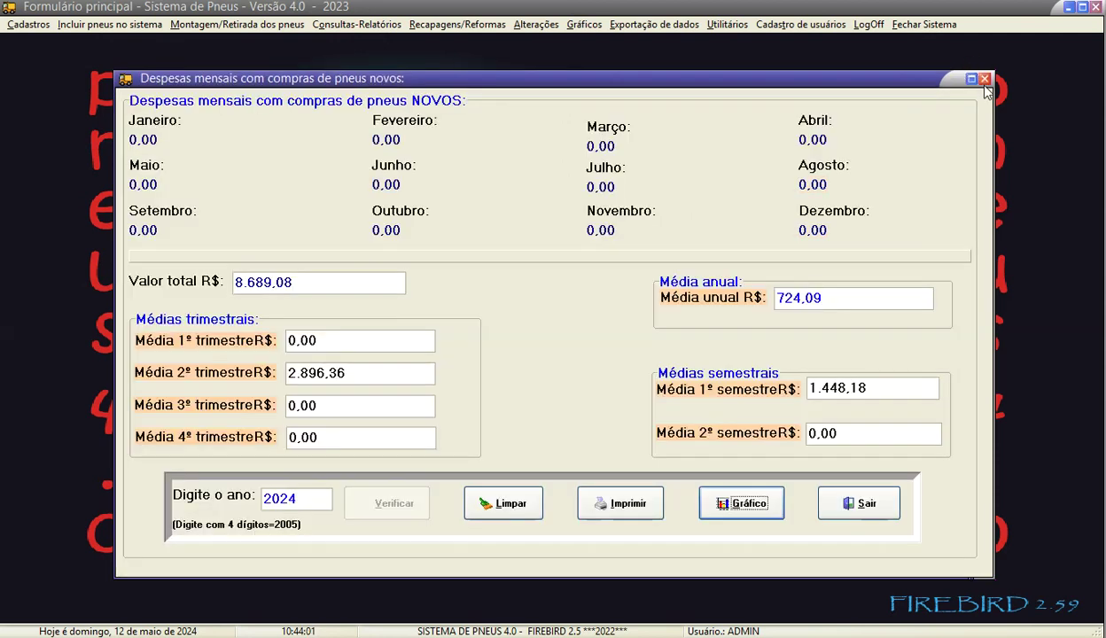